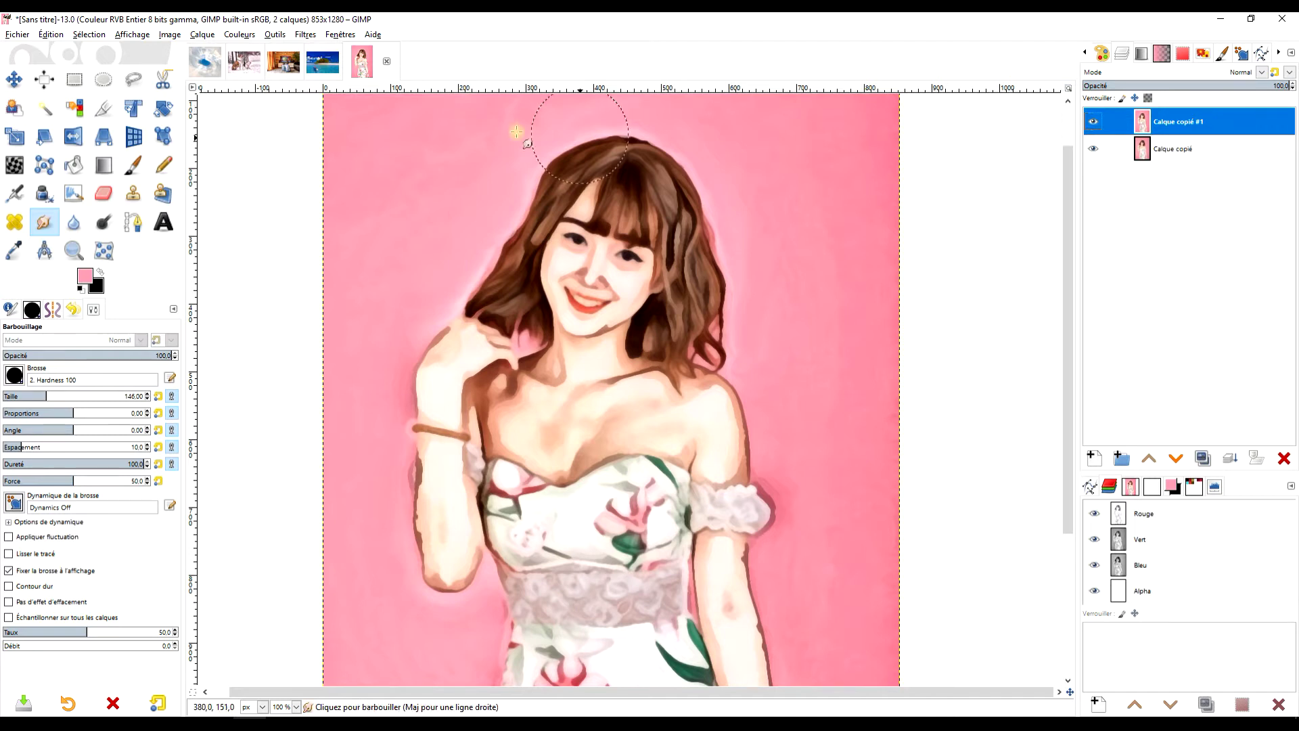
Step: Compare the painted layer with the original photo in the beach image and the living-room image
key(alt+4)
click(1094, 118)
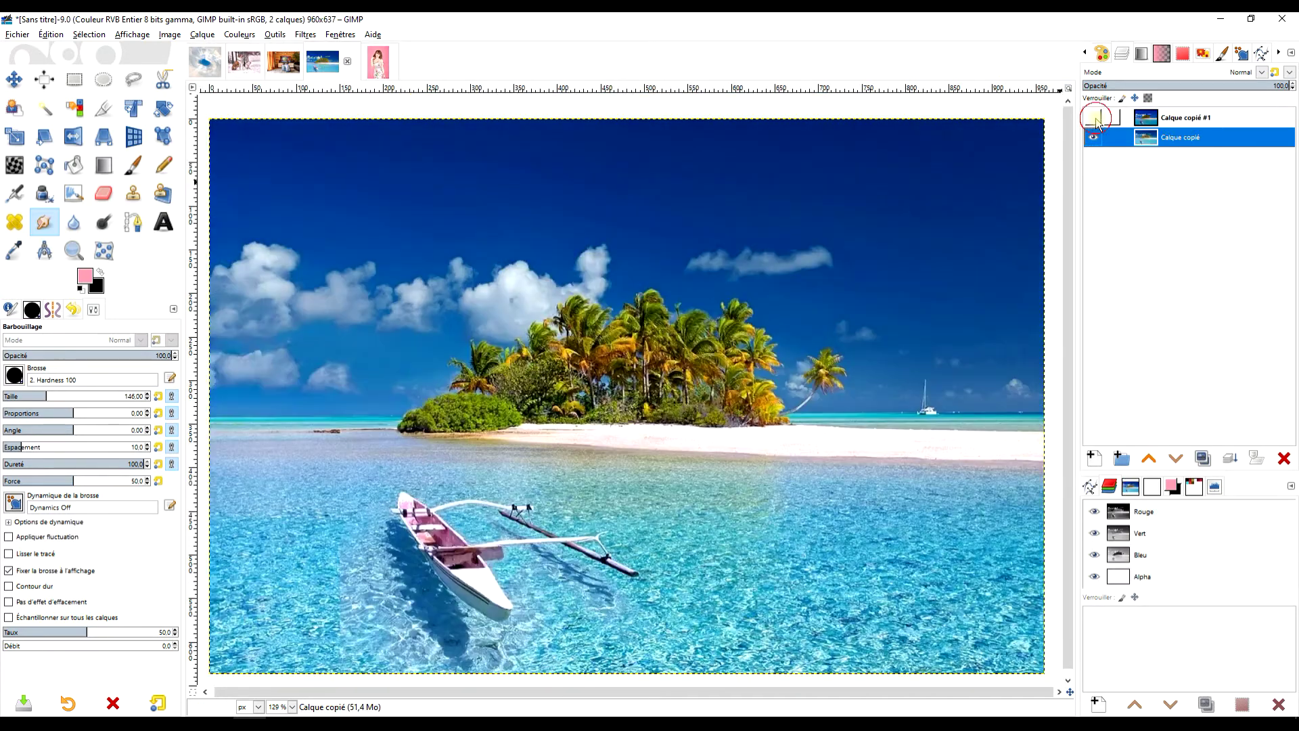
click(1090, 118)
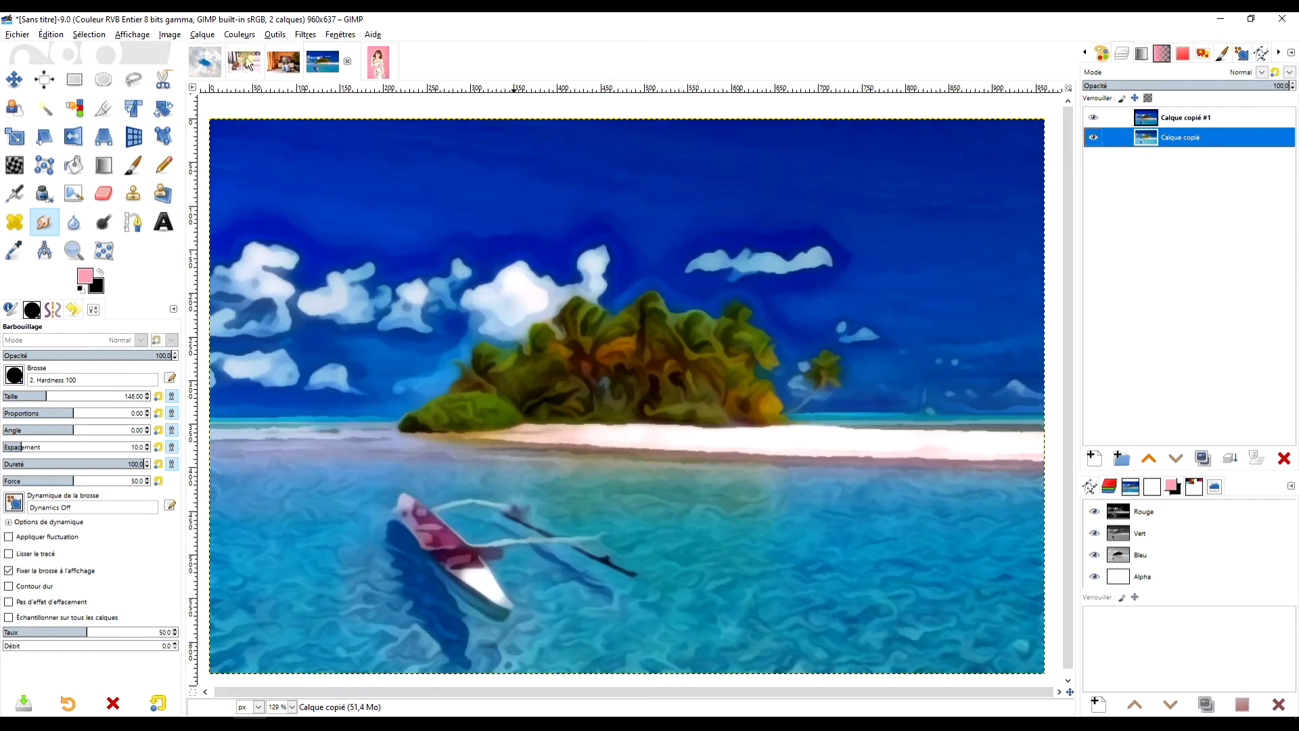
key(alt+3)
click(1095, 119)
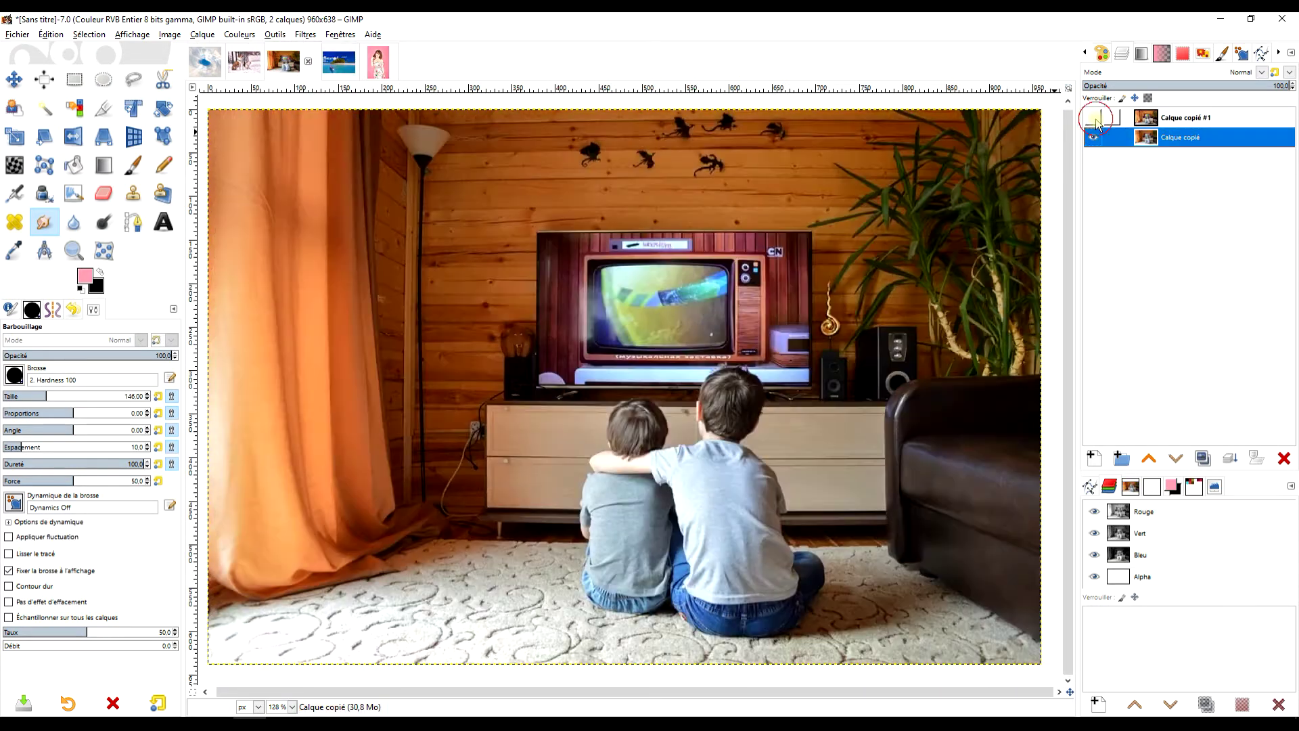
click(1094, 119)
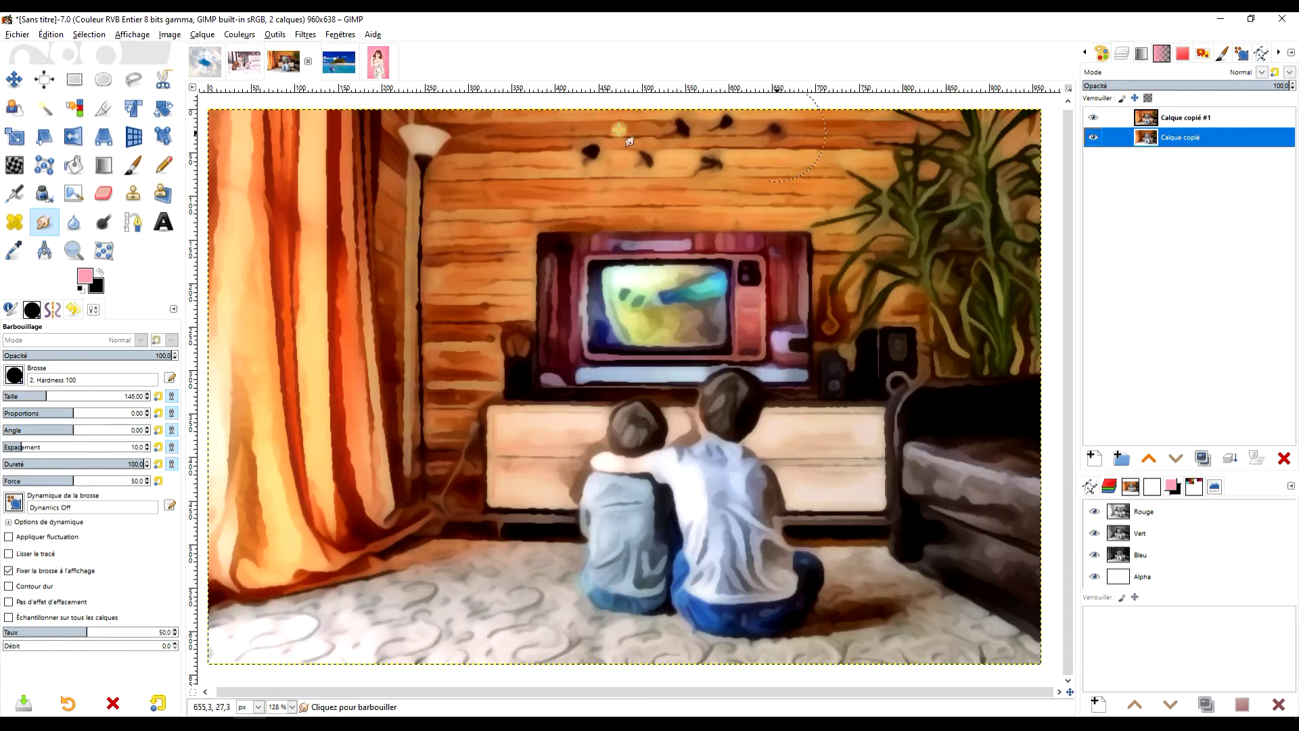
Step: Compare the painted layer with the original photo in the dogs image and the pink portrait image
click(243, 64)
click(1094, 119)
click(1094, 120)
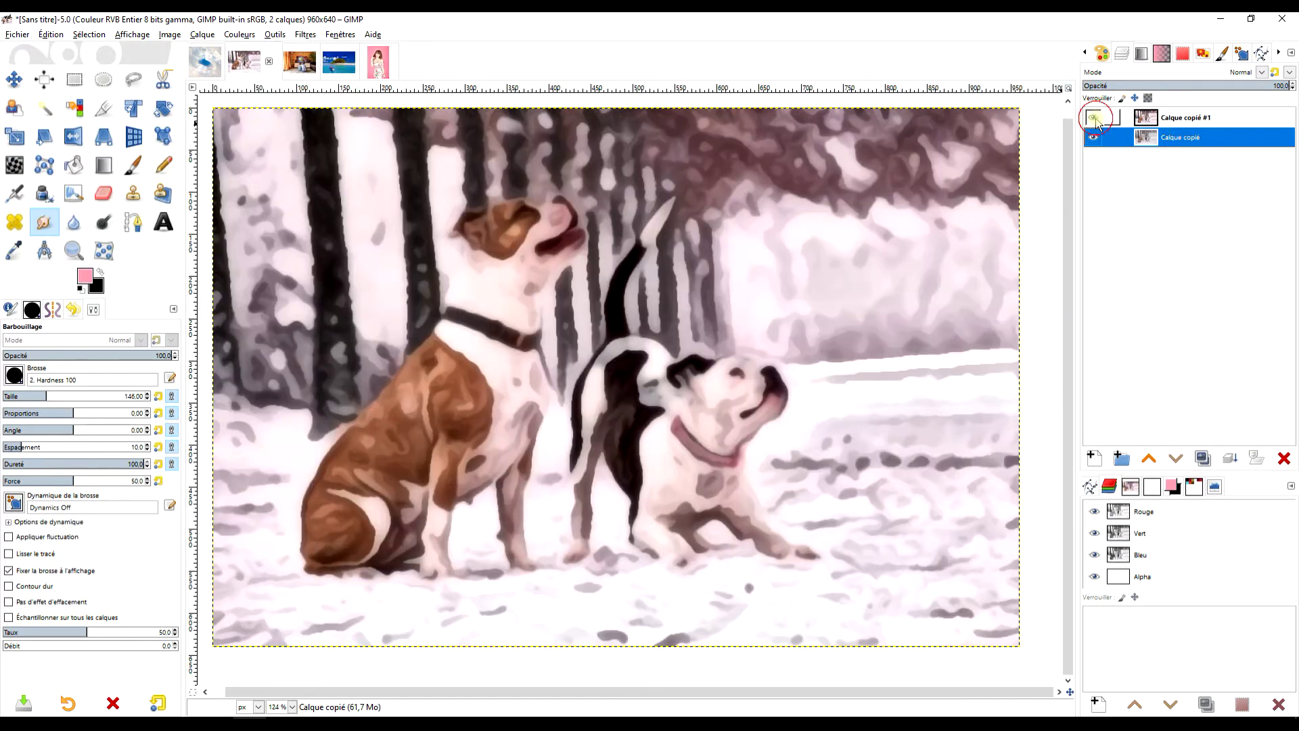
click(378, 61)
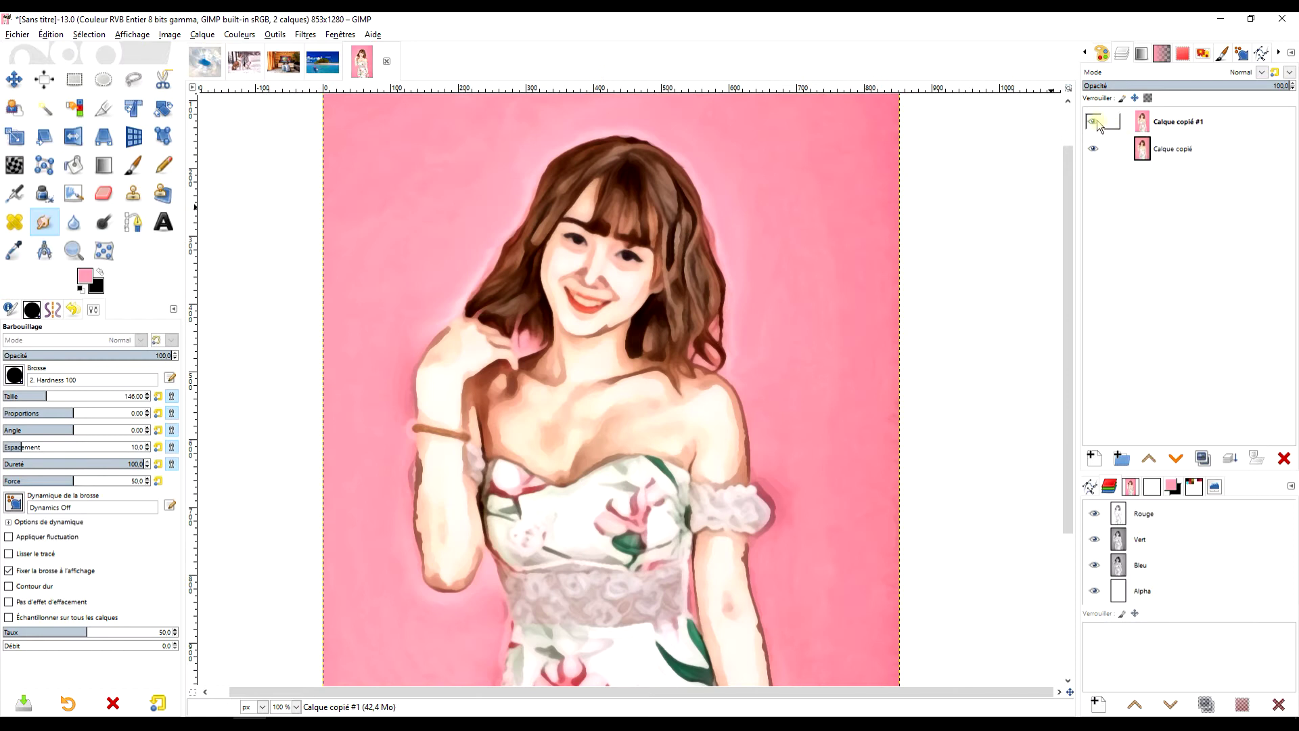
click(1093, 122)
click(1094, 122)
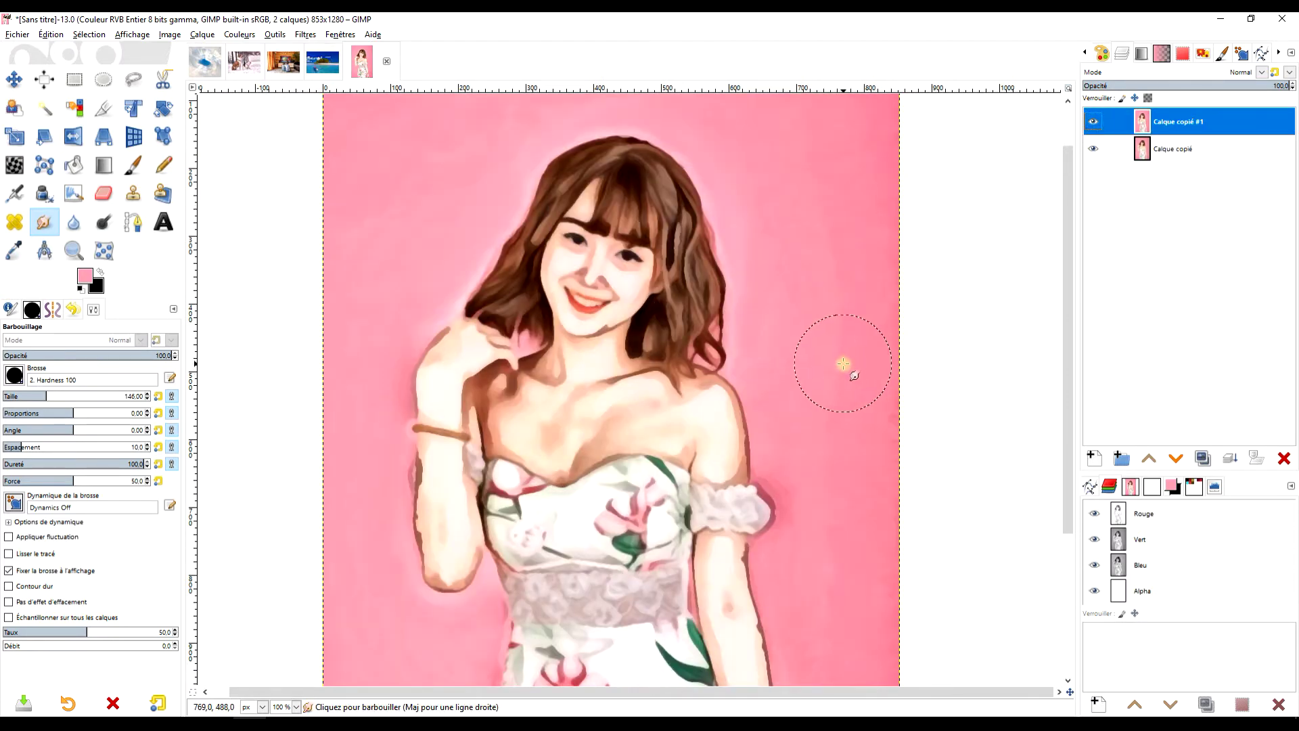
scroll(811, 414, down, 1)
drag(804, 413, 725, 364)
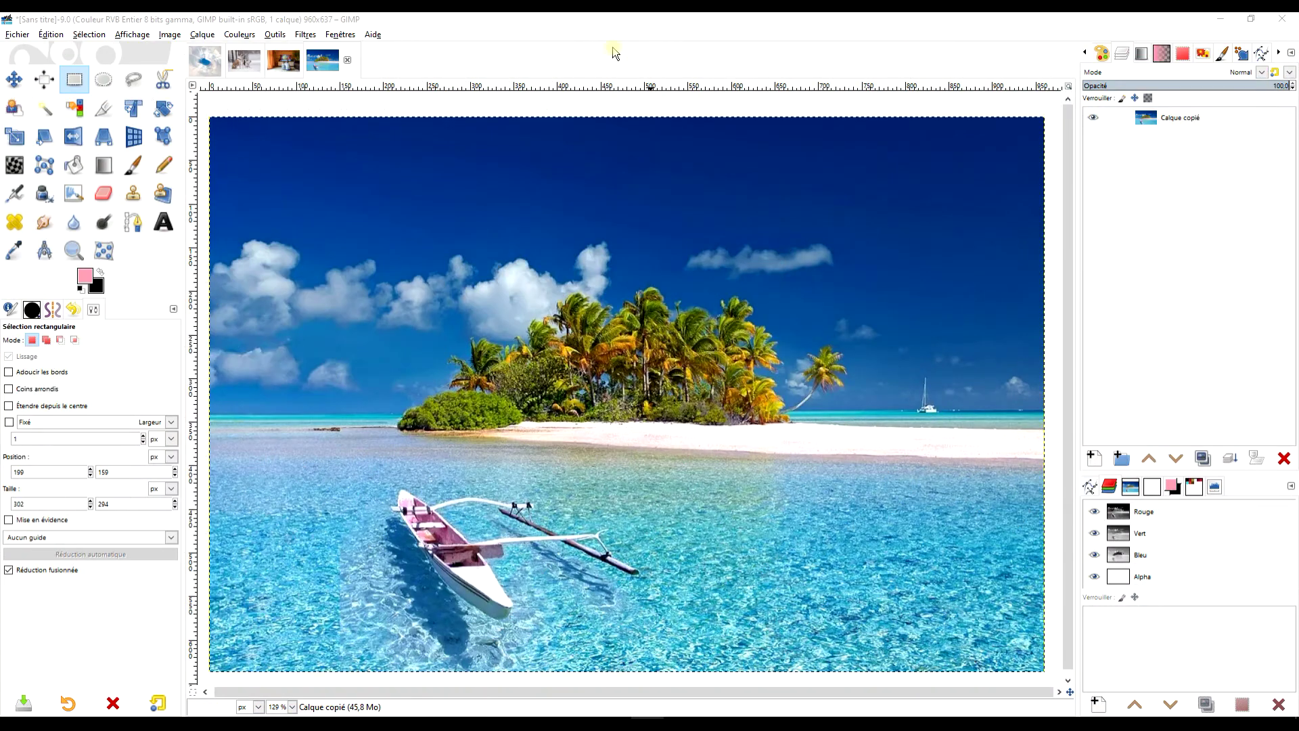
Step: Switch to the browser and open the Pixabay photo of the girl on a pink background at 853×1280
click(409, 23)
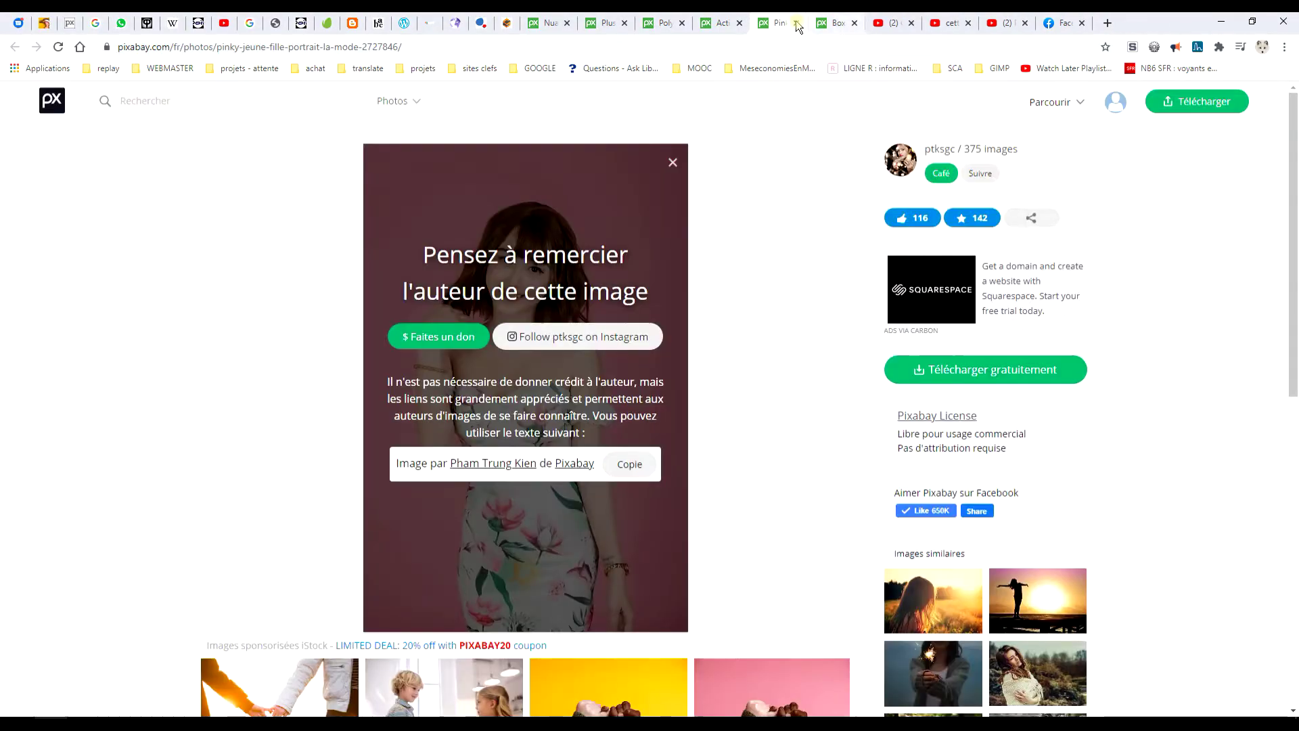
click(853, 23)
click(670, 163)
click(1004, 372)
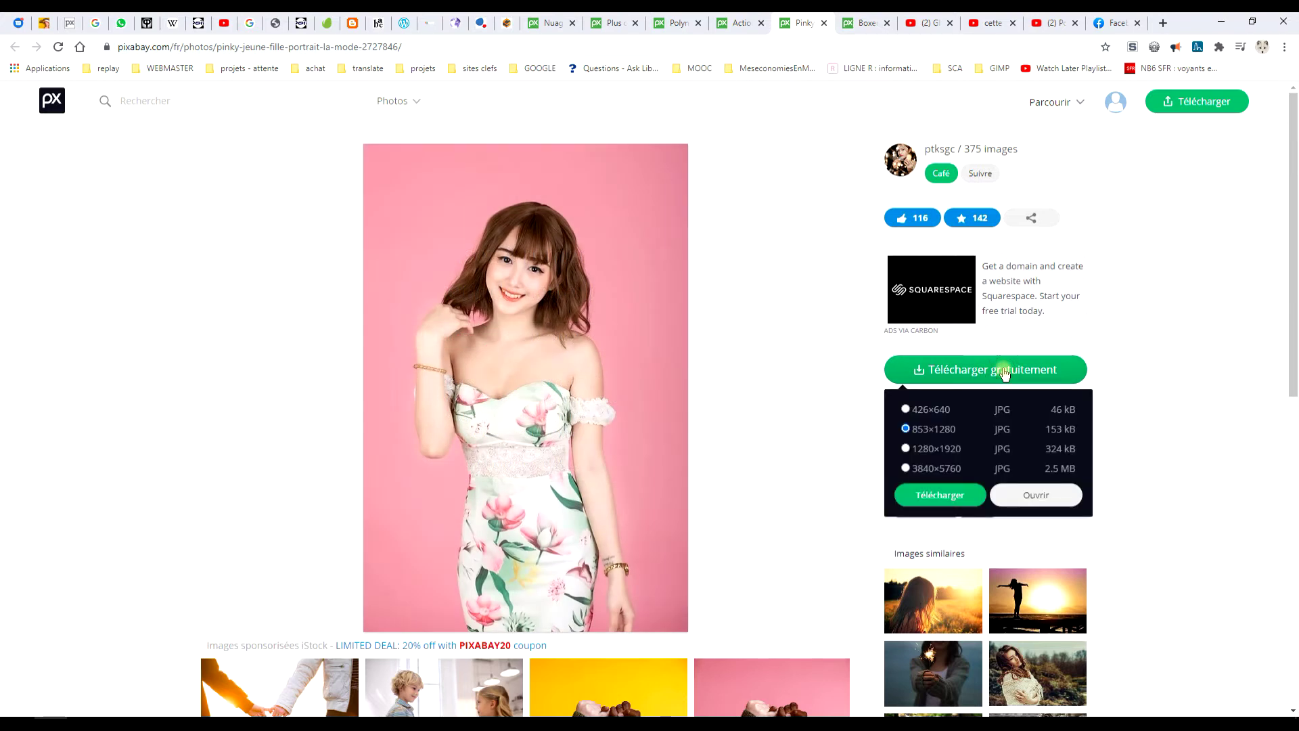
click(904, 431)
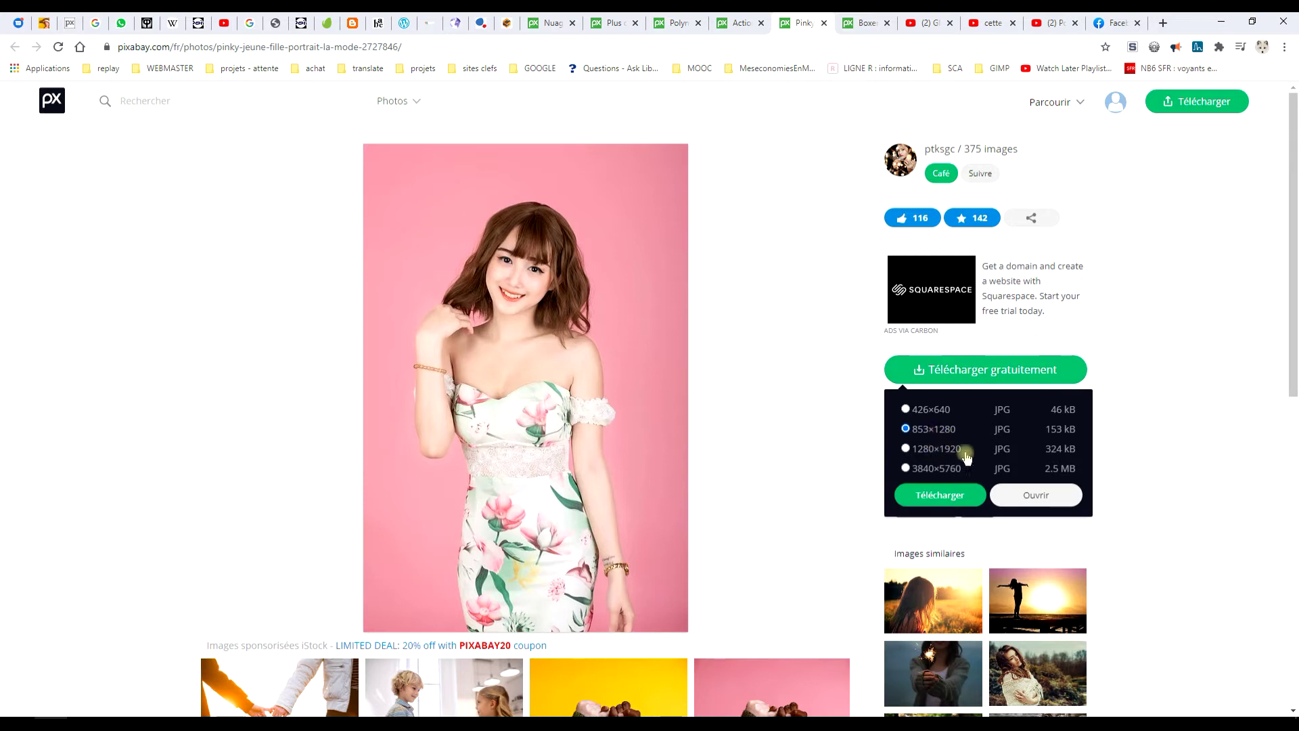
click(1029, 495)
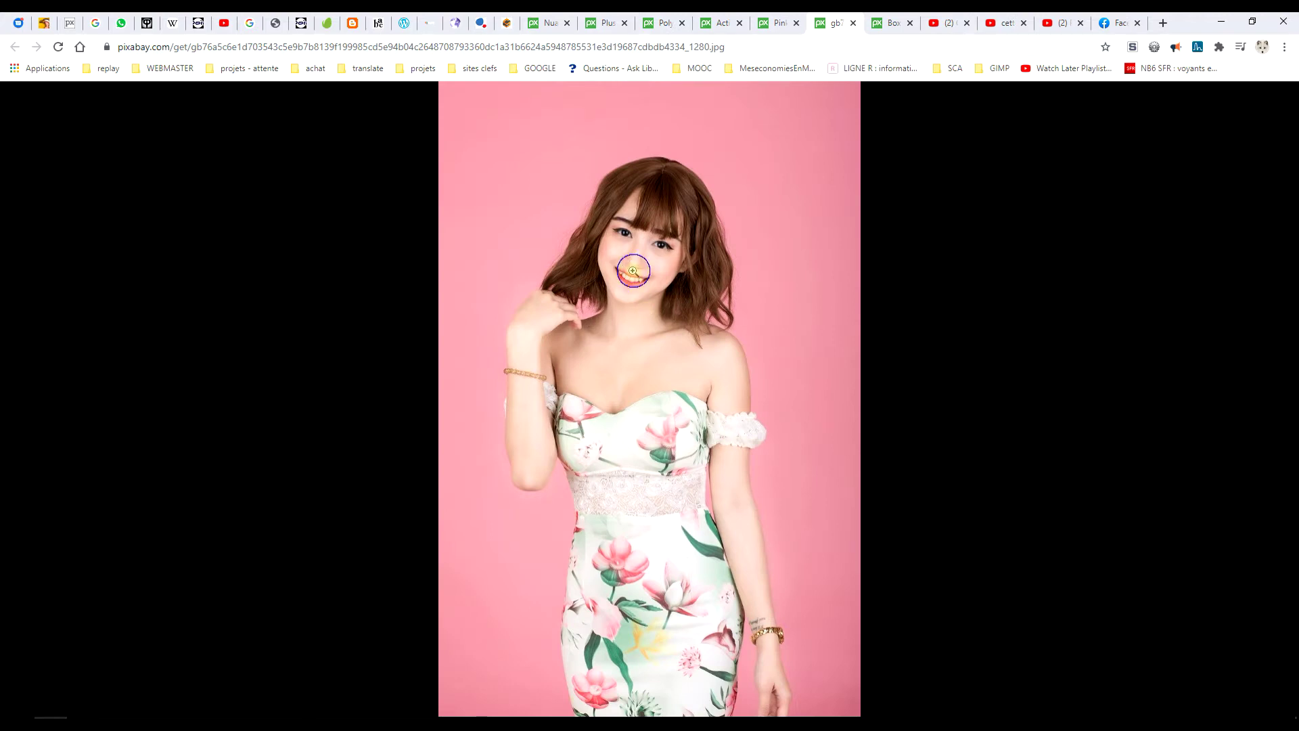
Step: Copy the full-size portrait photo from the browser and paste it into GIMP as a new image
right_click(633, 270)
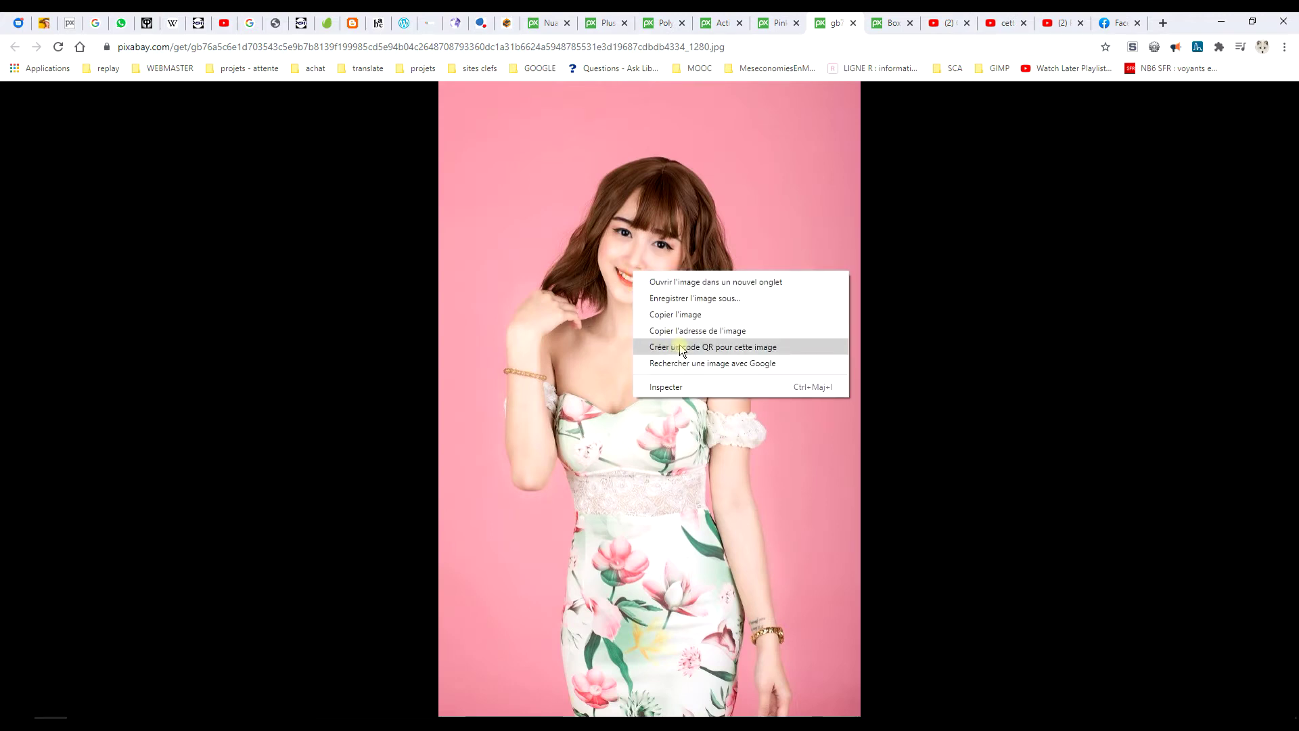
click(696, 318)
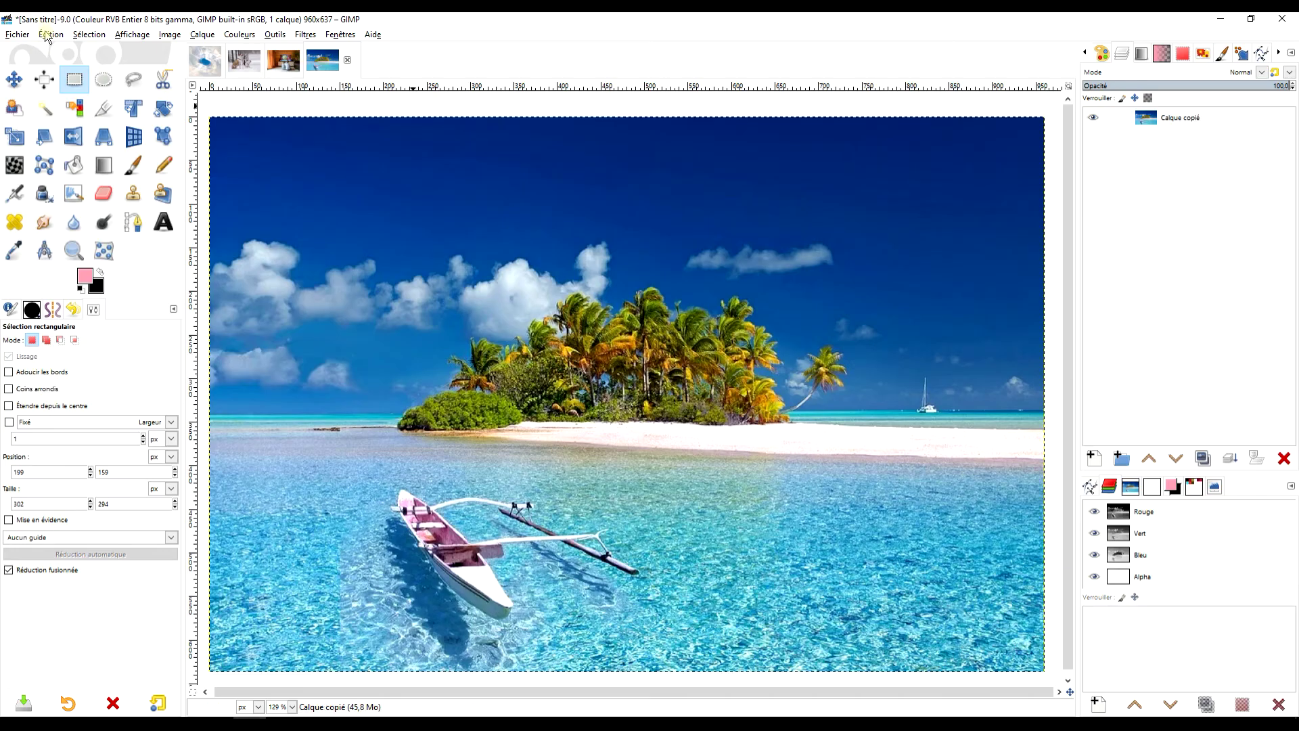
click(49, 35)
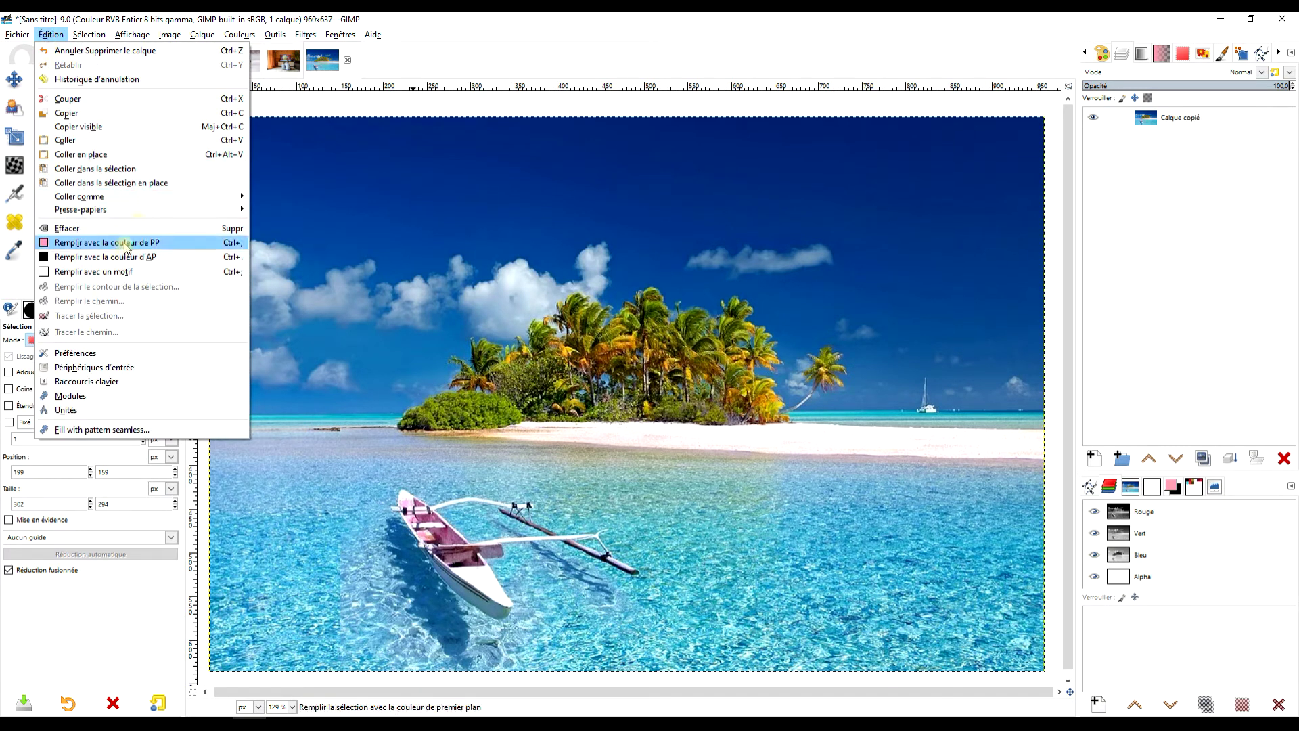
mouse_move(160, 198)
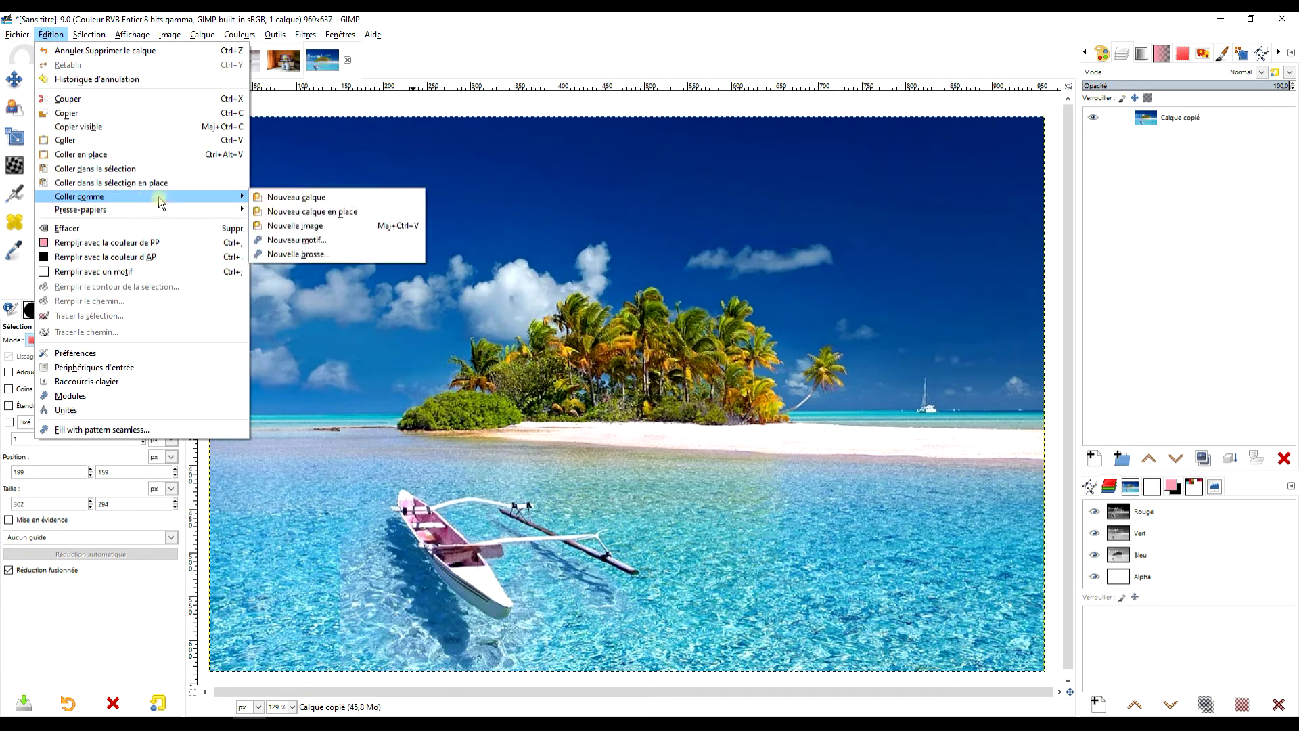
click(306, 229)
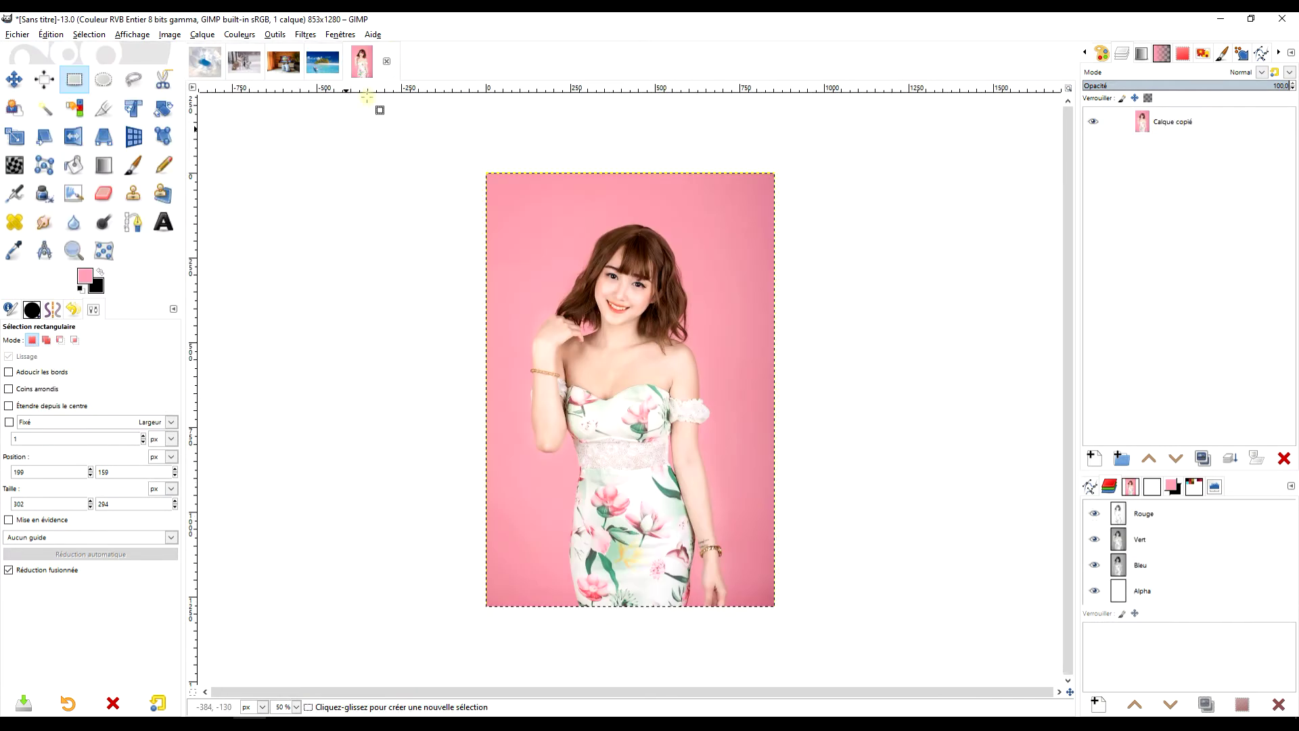
click(73, 251)
drag(481, 165, 792, 623)
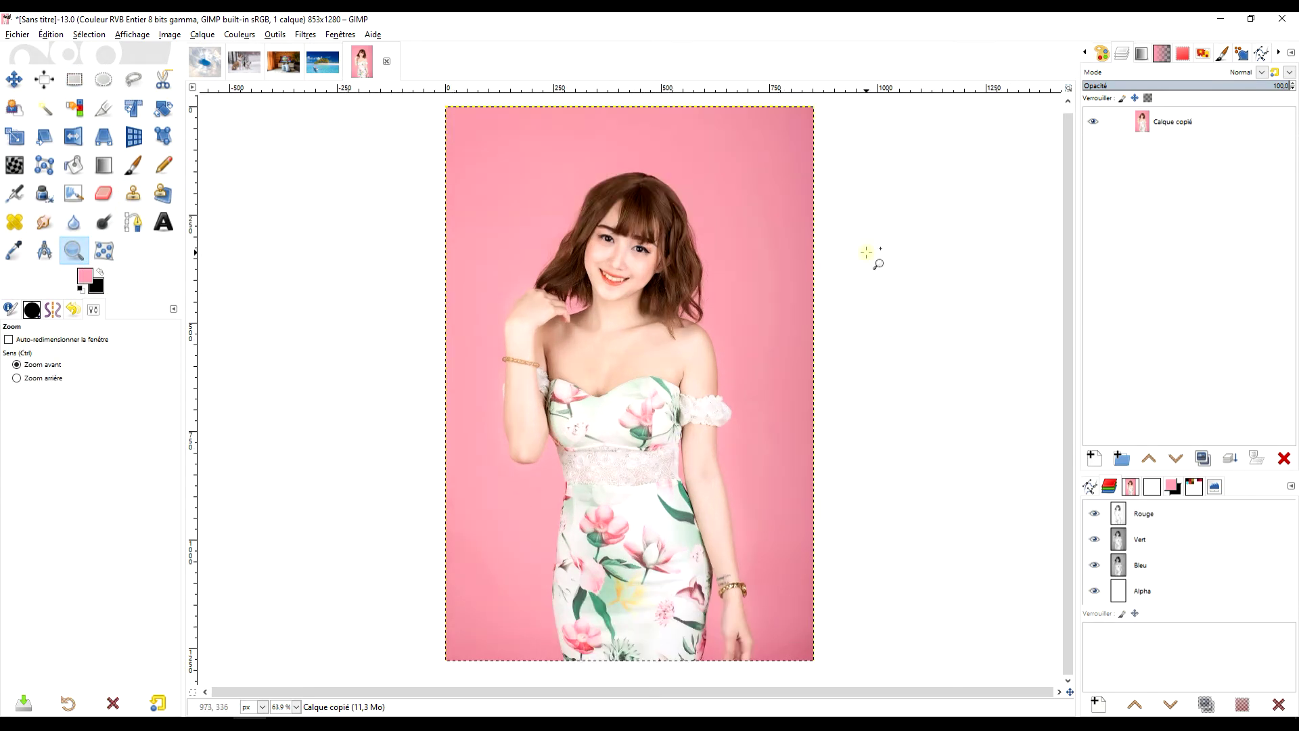
Step: Find the Morphology Painting filter in G'MIC-Qt by searching for "pain" and apply it to the portrait
click(309, 36)
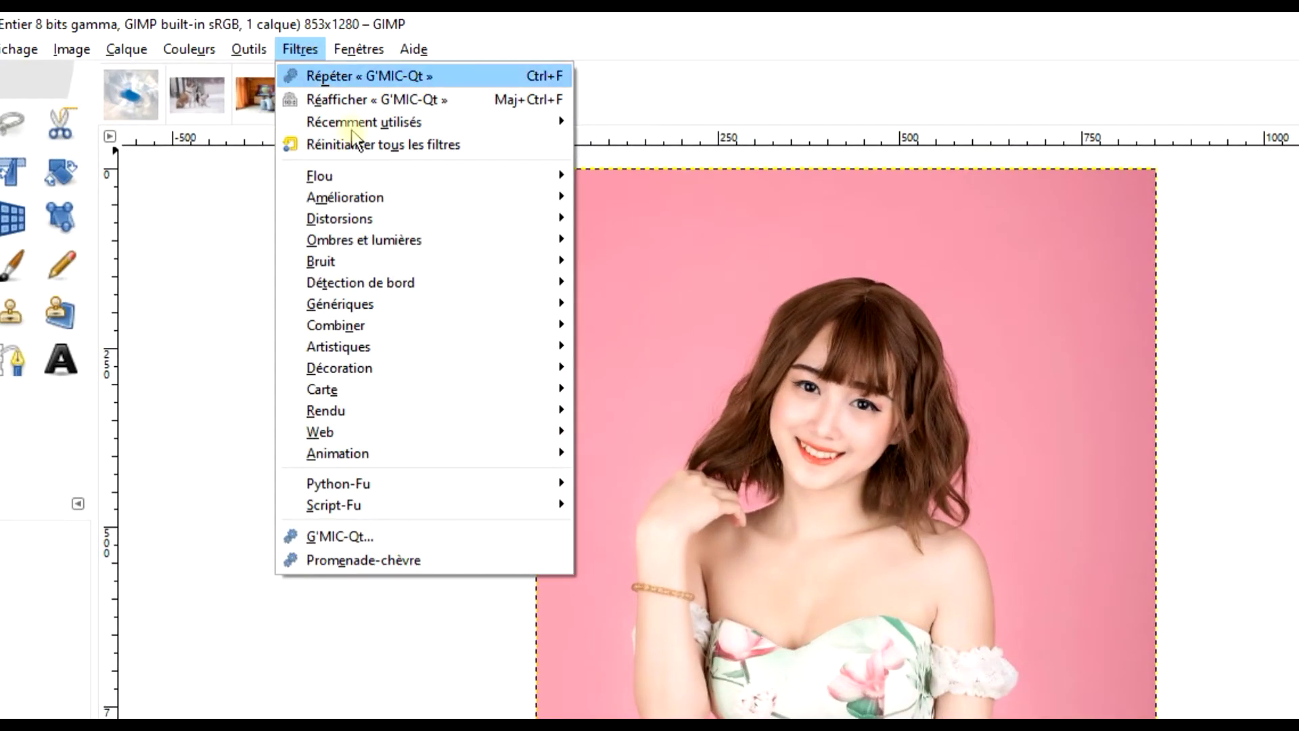
click(383, 536)
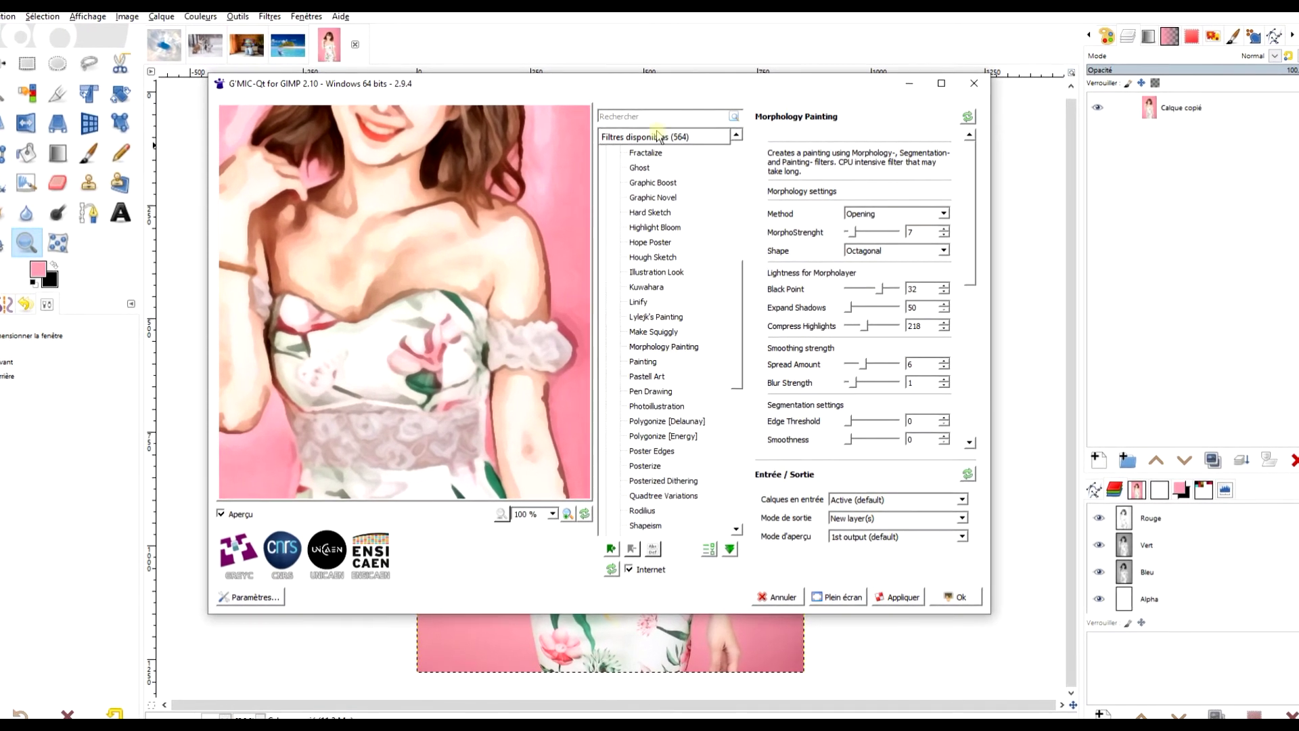
click(642, 106)
text(pain)
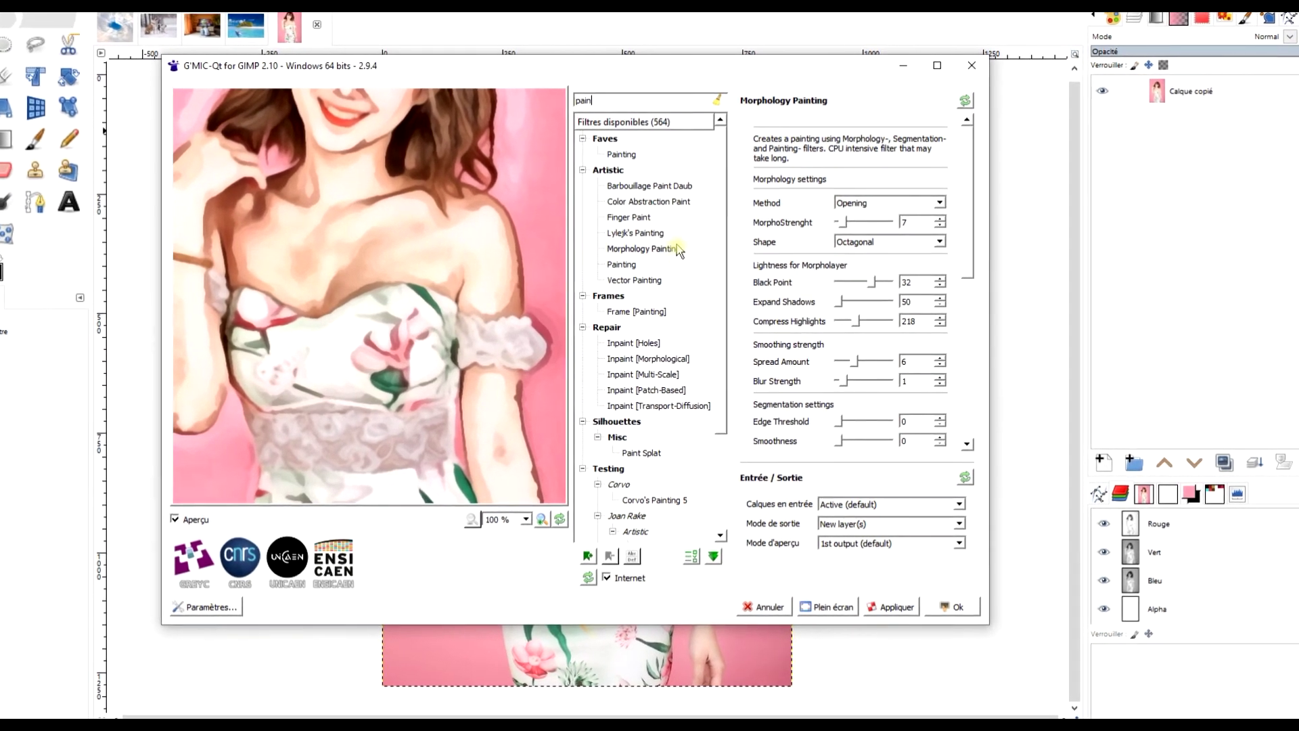
click(675, 249)
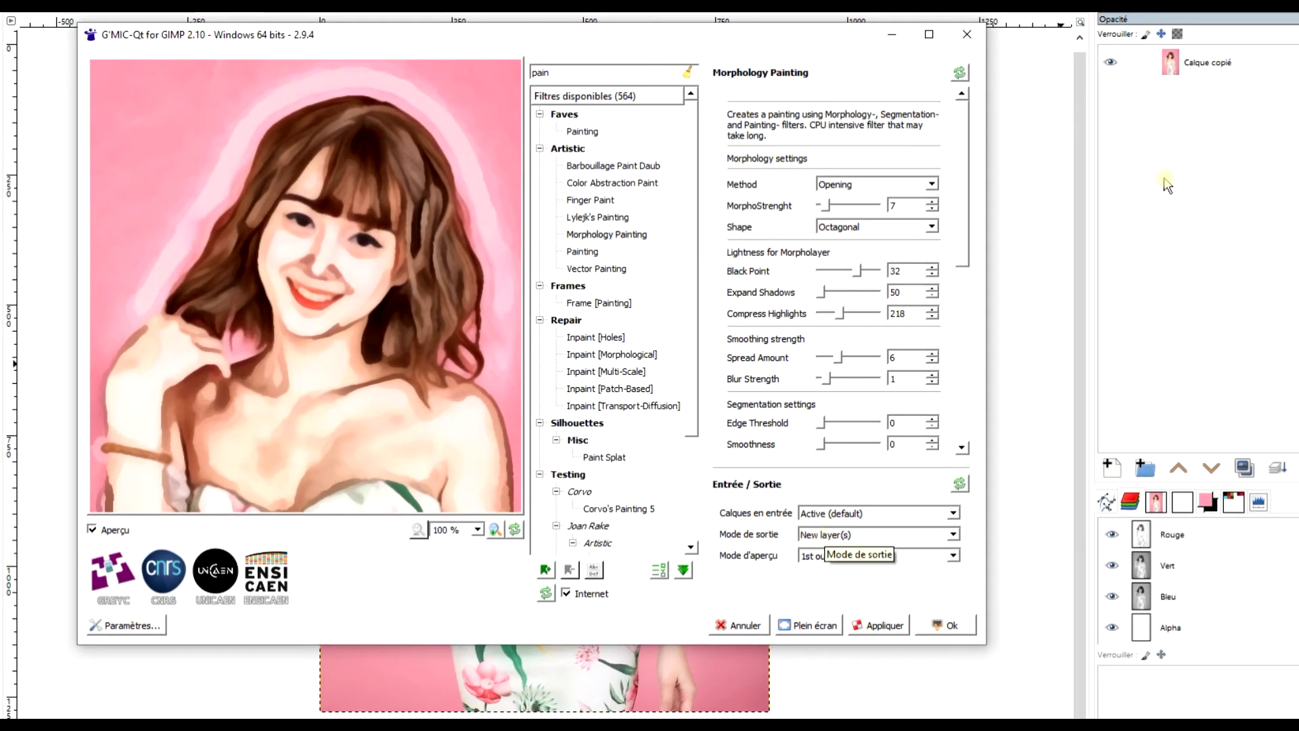
click(884, 625)
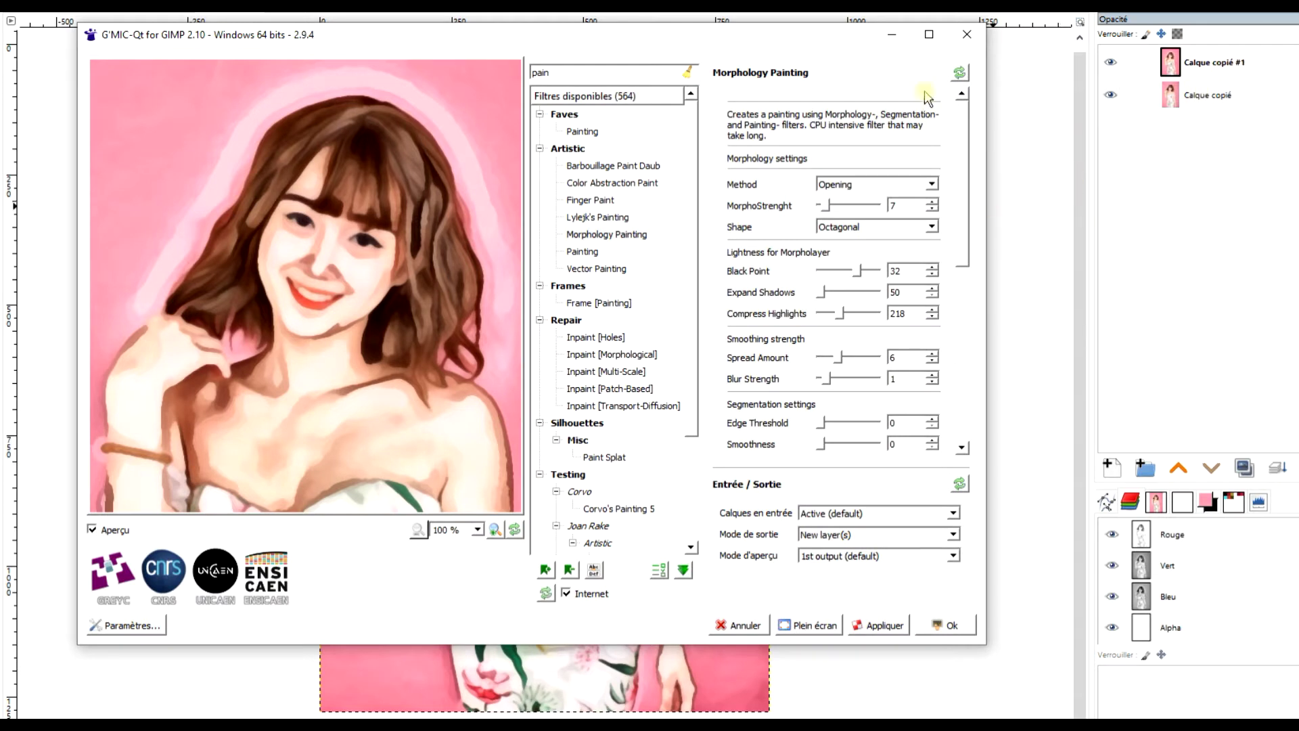
Step: Reset the Morphology Painting parameters to their defaults, enlarge the filter dialog and set the Method to Opening
click(963, 74)
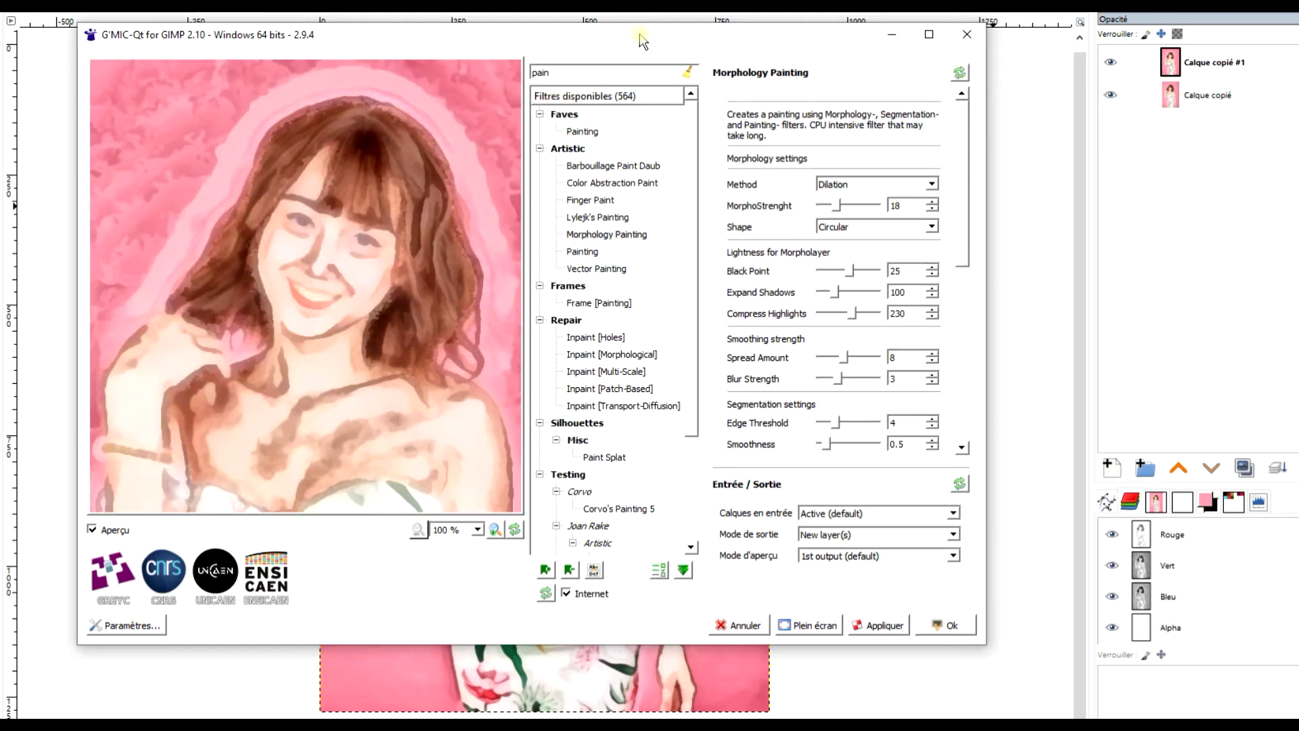
drag(567, 40, 465, 0)
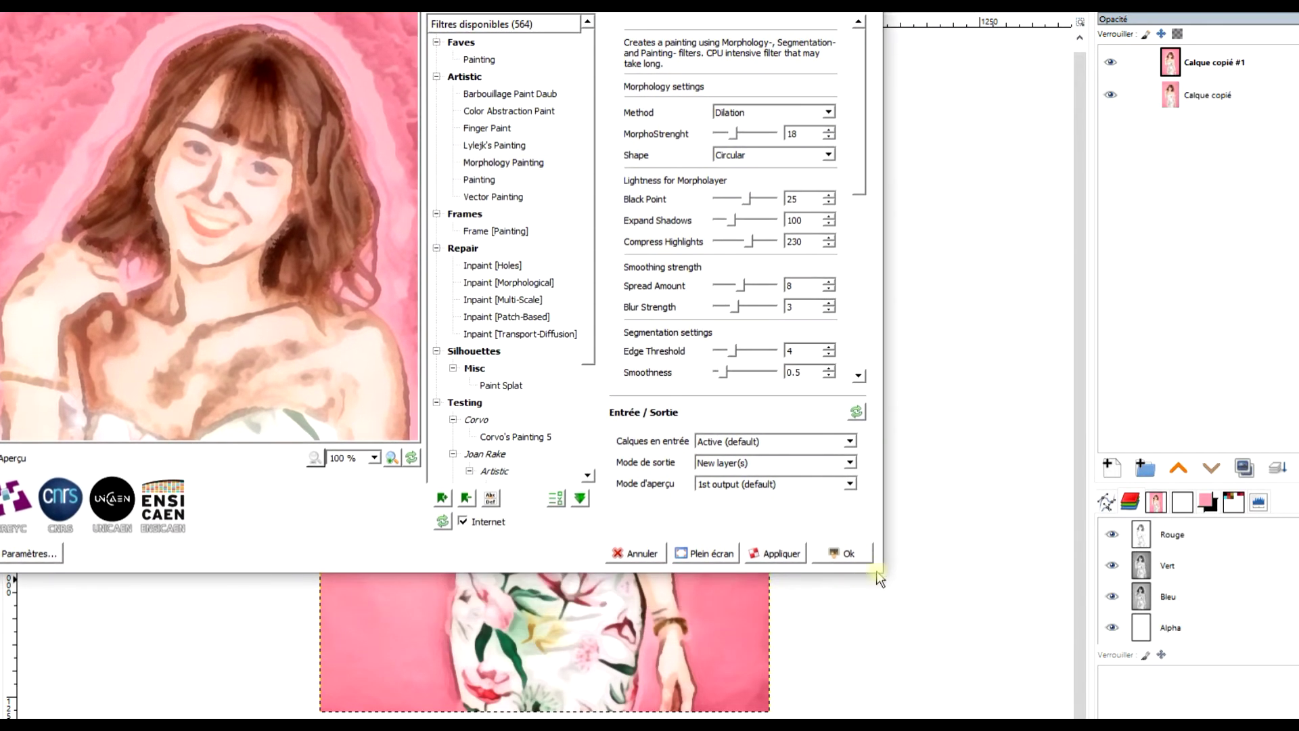
drag(884, 573, 1008, 716)
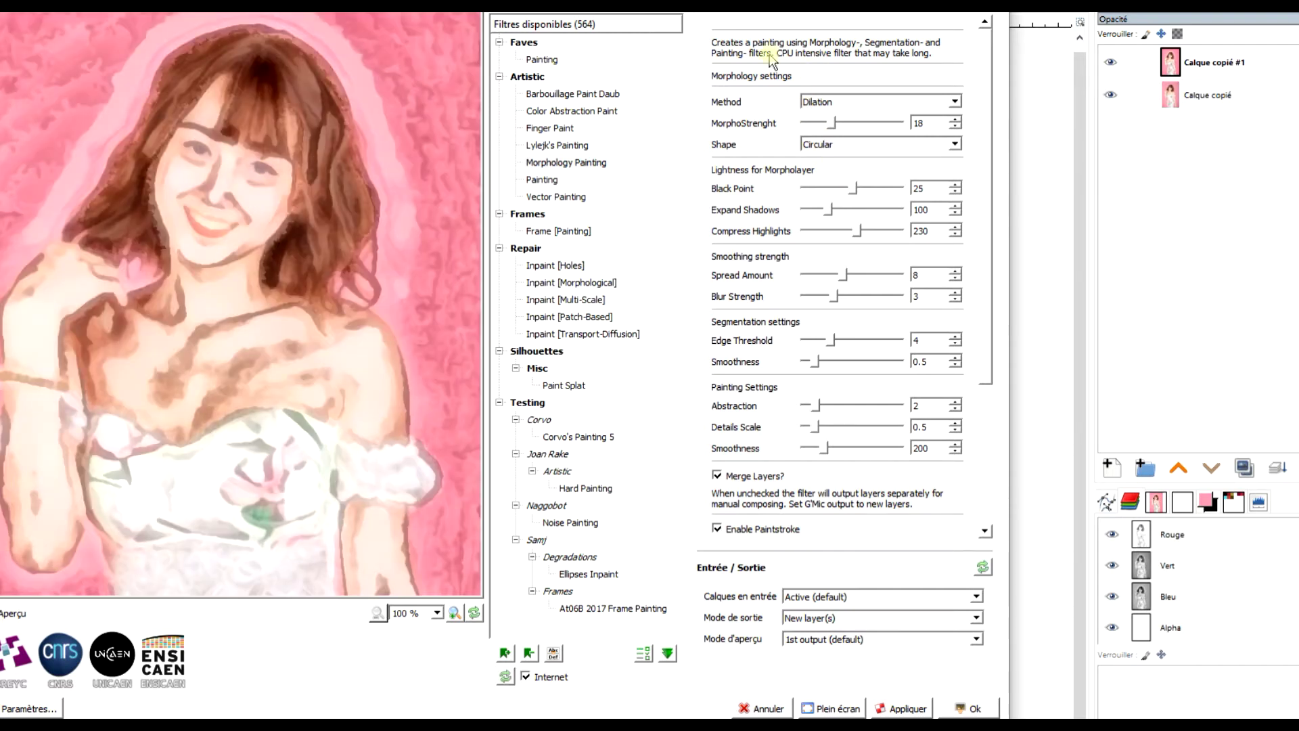
click(843, 106)
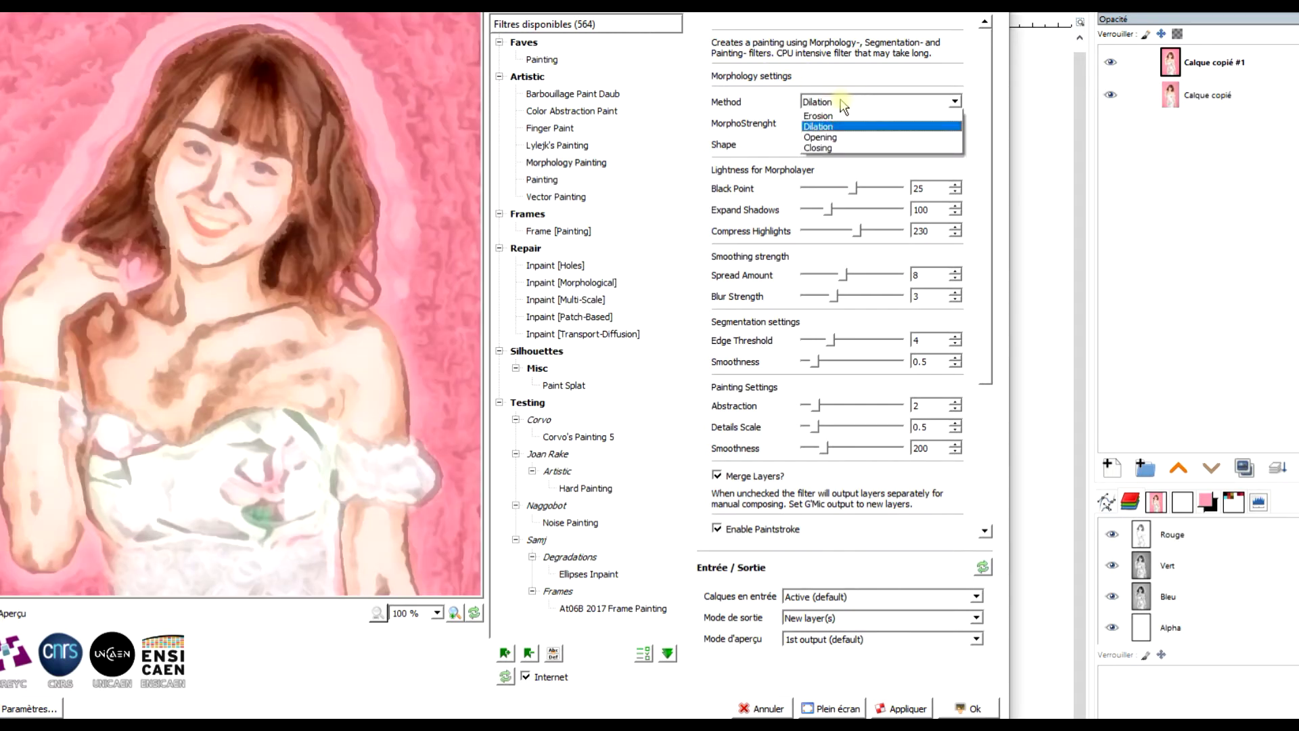
click(821, 137)
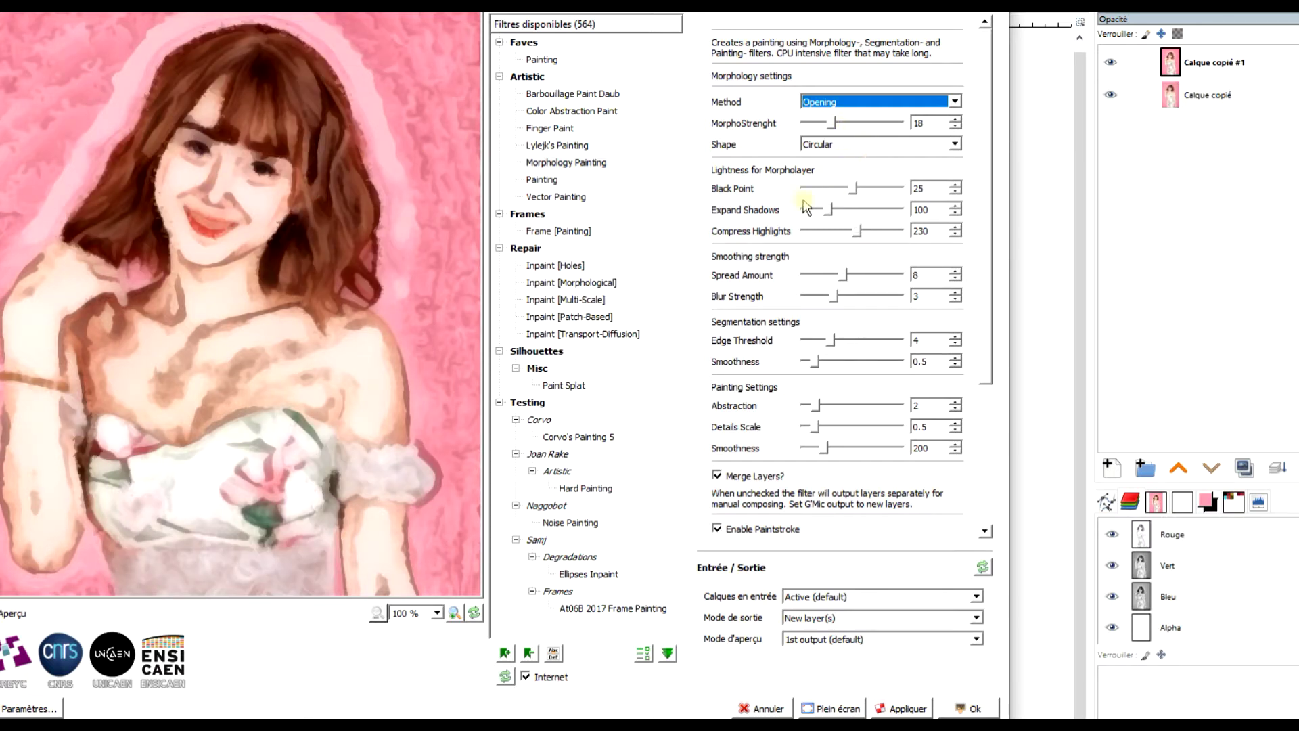
Step: Set the painting settings to Abstraction 1, Details Scale 1.38 and Smoothness 259, trying the maximum Abstraction and Details Scale first
drag(990, 169, 994, 267)
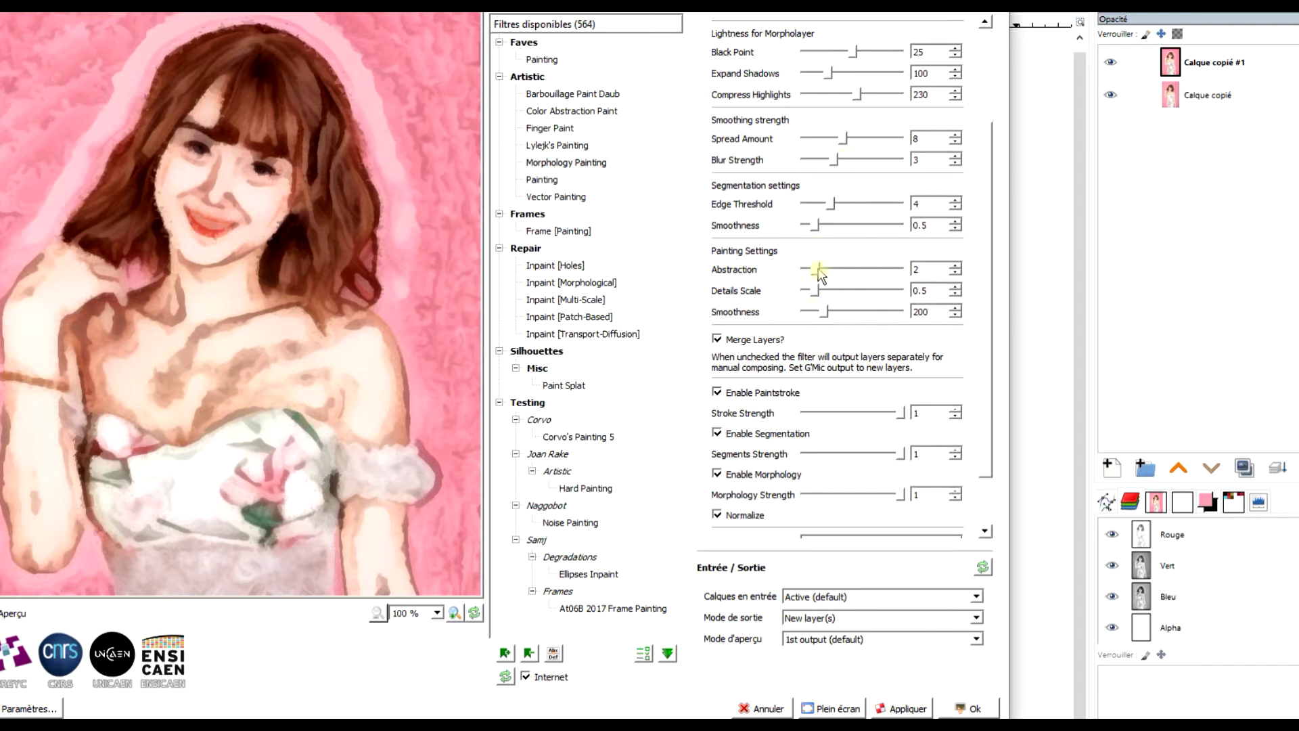
drag(818, 269, 902, 269)
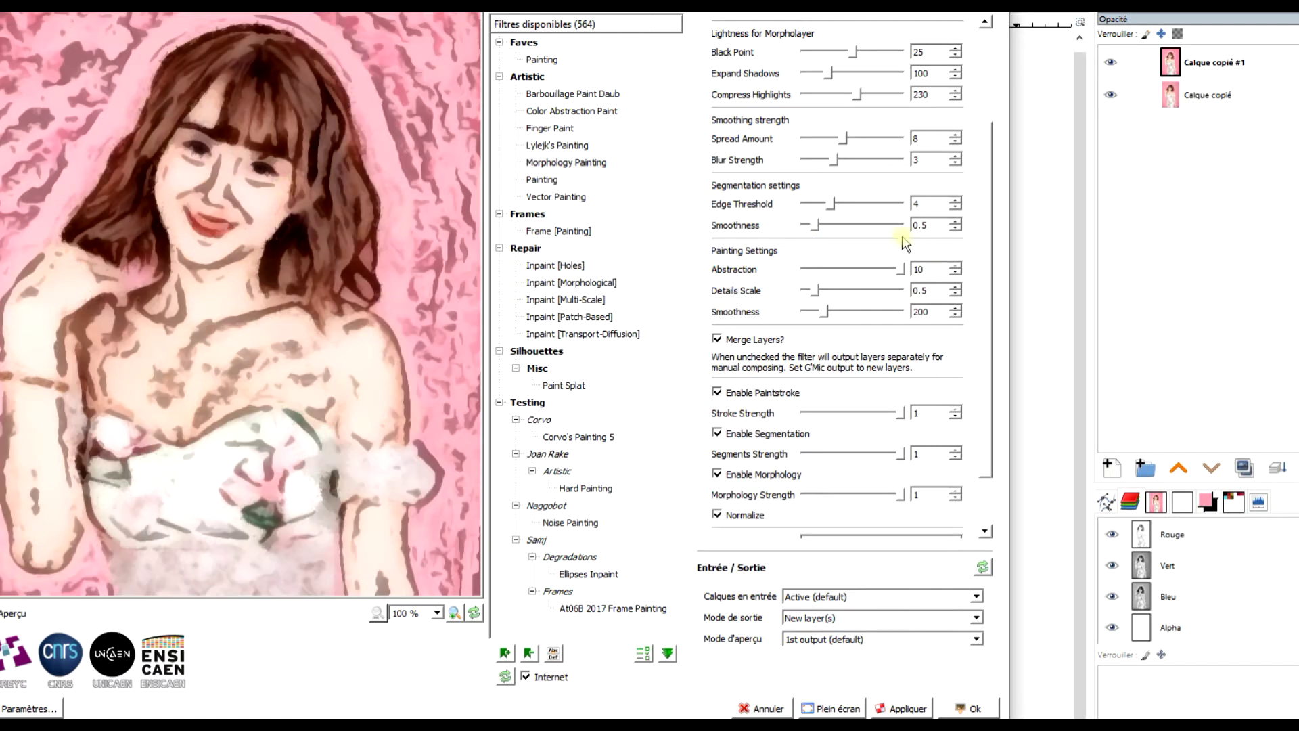
drag(905, 272, 806, 273)
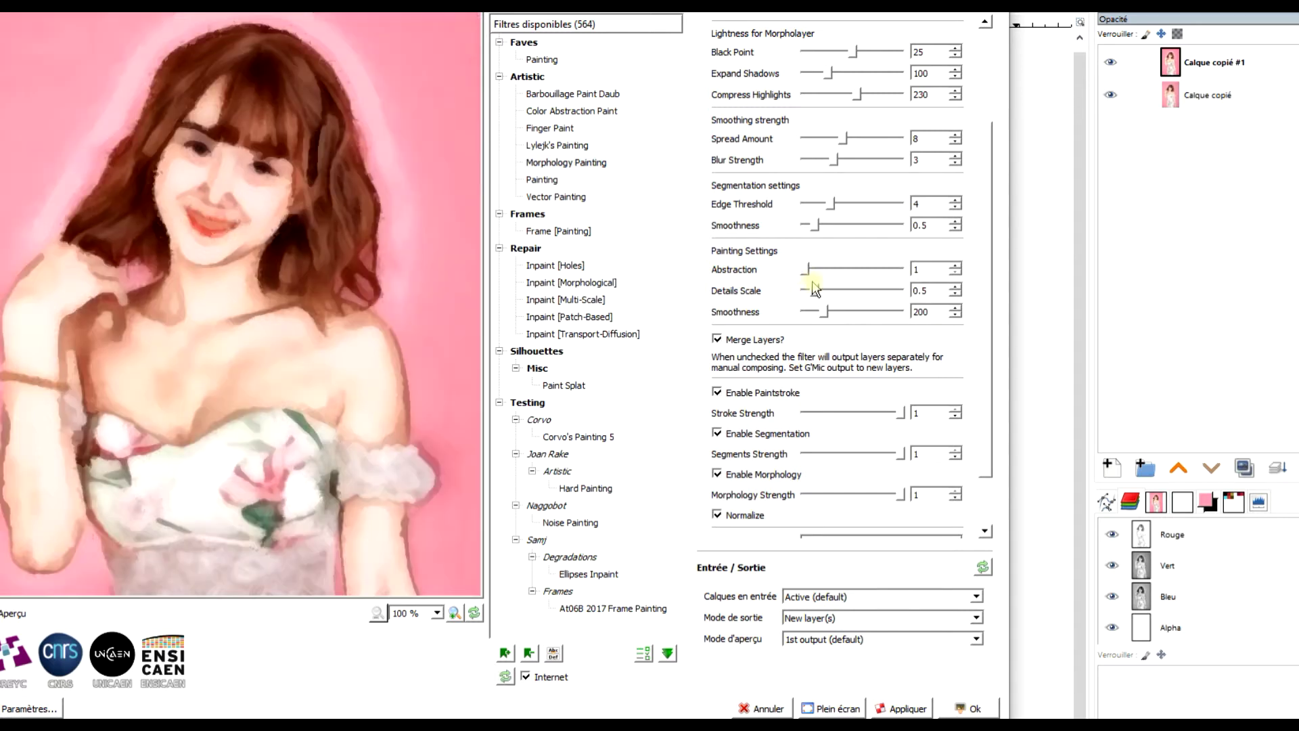
drag(815, 292, 914, 290)
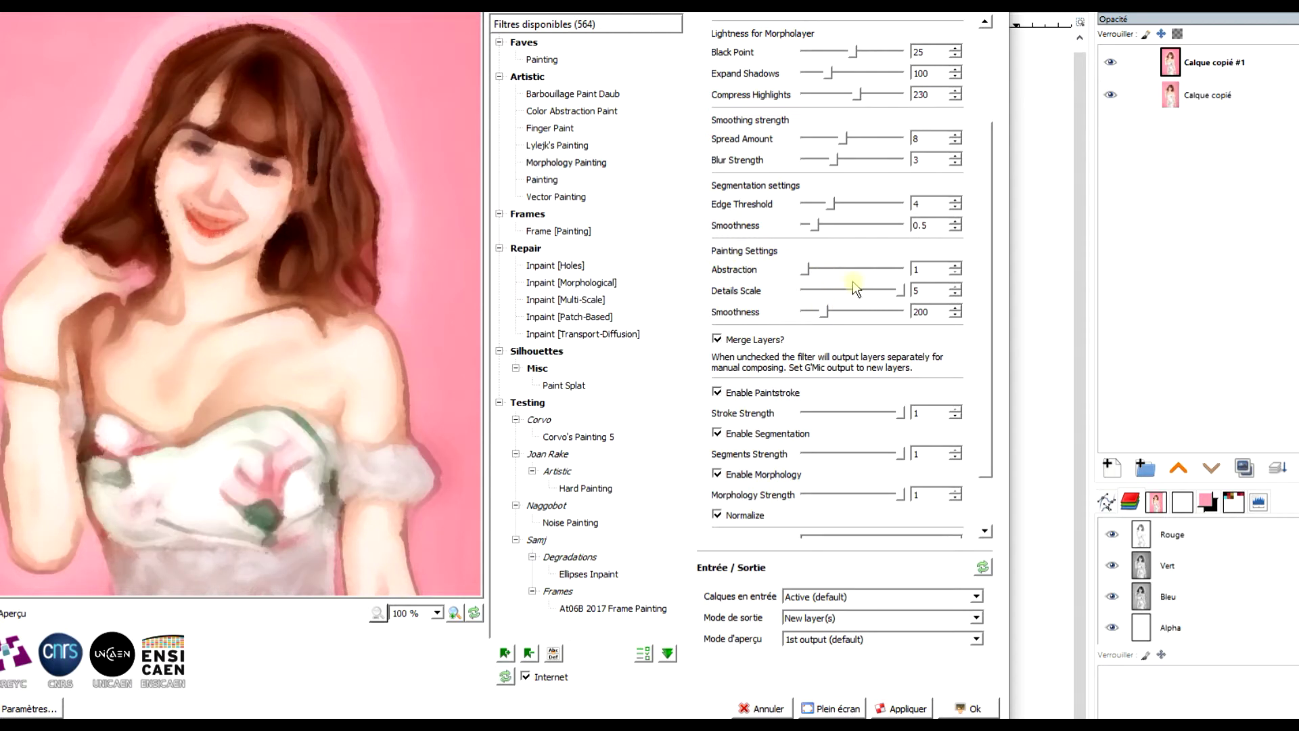
drag(903, 296, 835, 296)
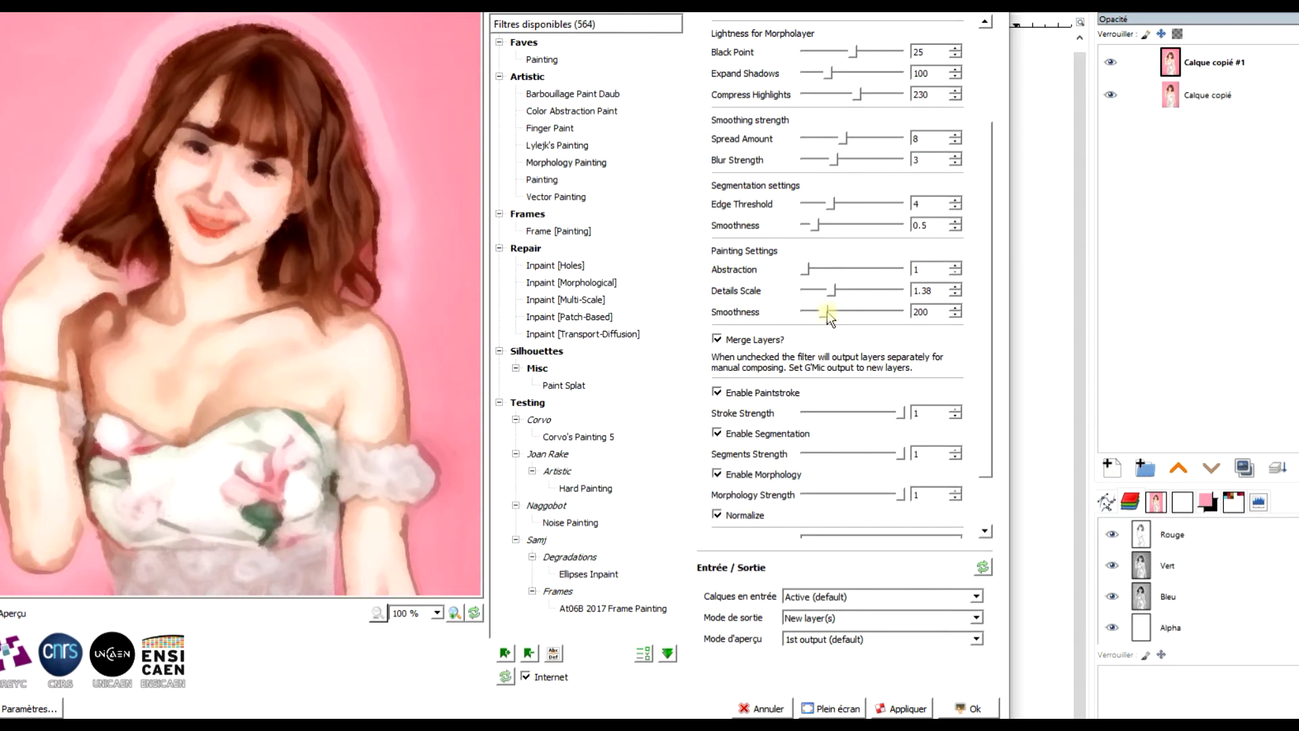
drag(826, 312, 830, 313)
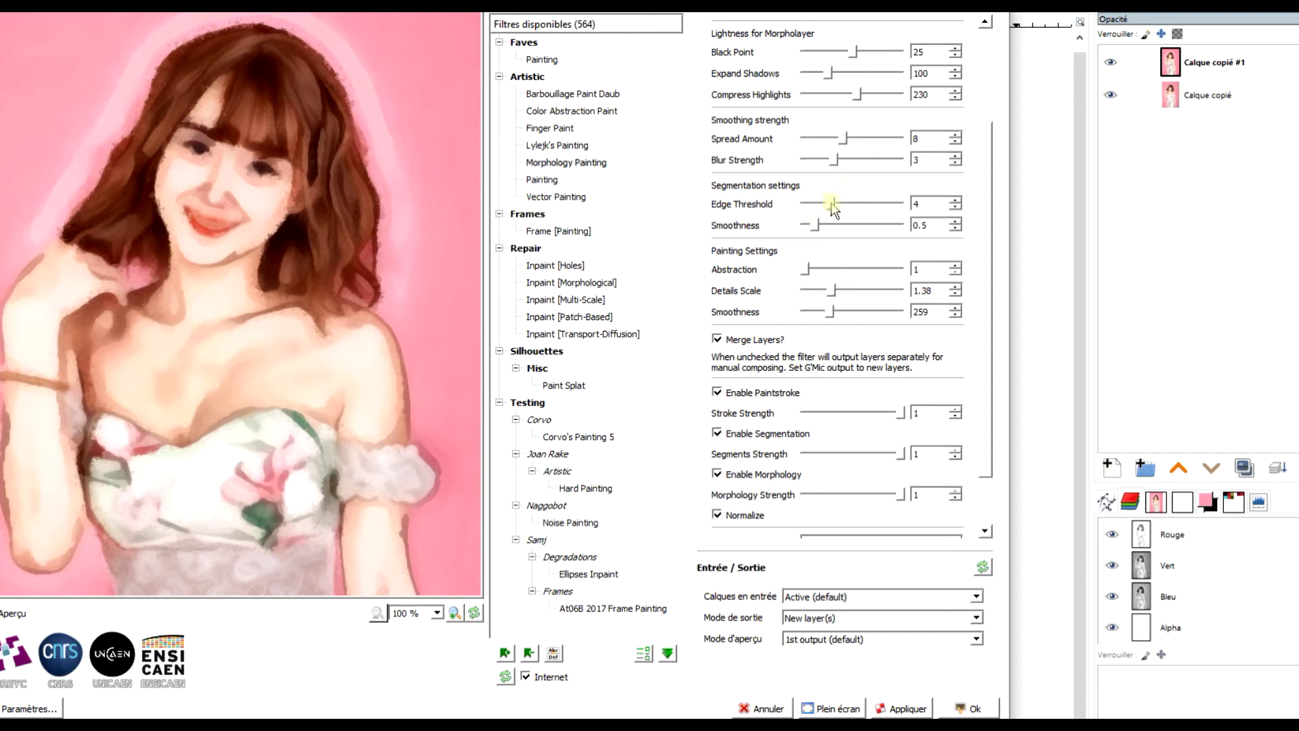
Step: Set the segmentation settings to Edge Threshold 0 and Smoothness 0, trying an Edge Threshold of 9.825 first
drag(831, 203, 872, 205)
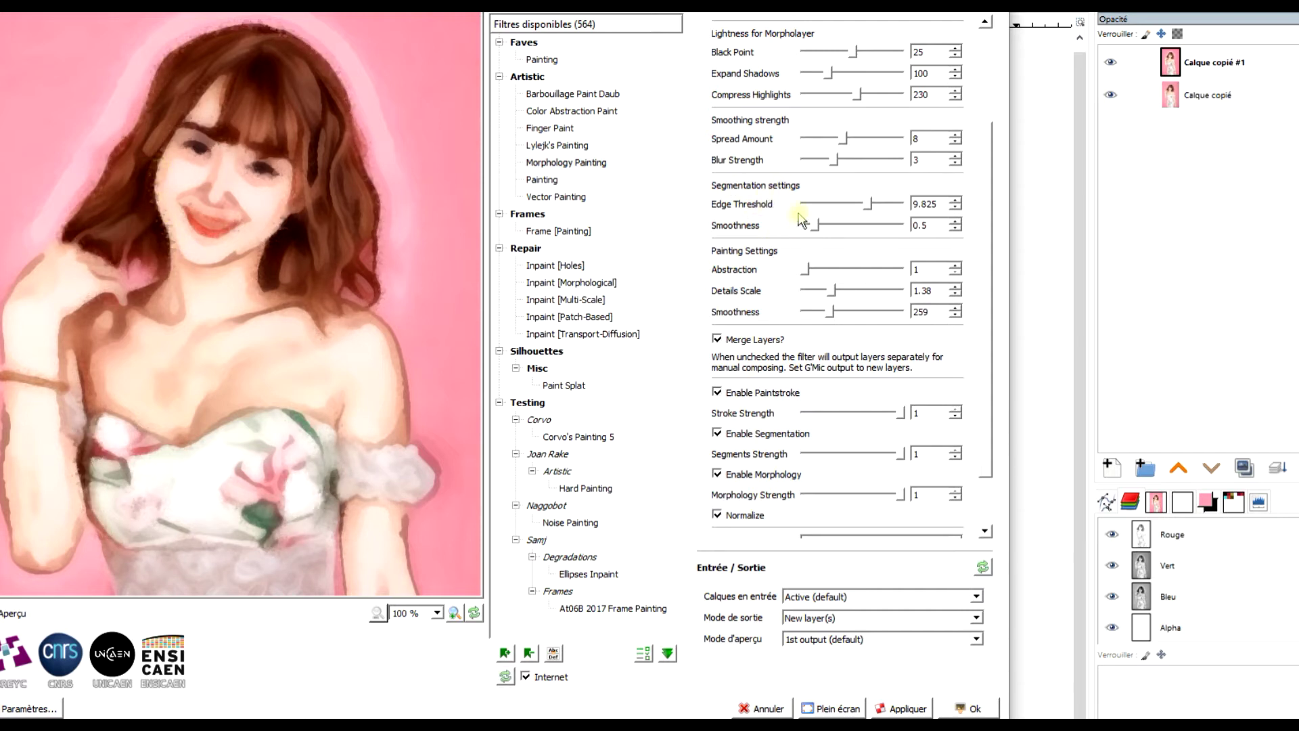
drag(870, 205, 815, 212)
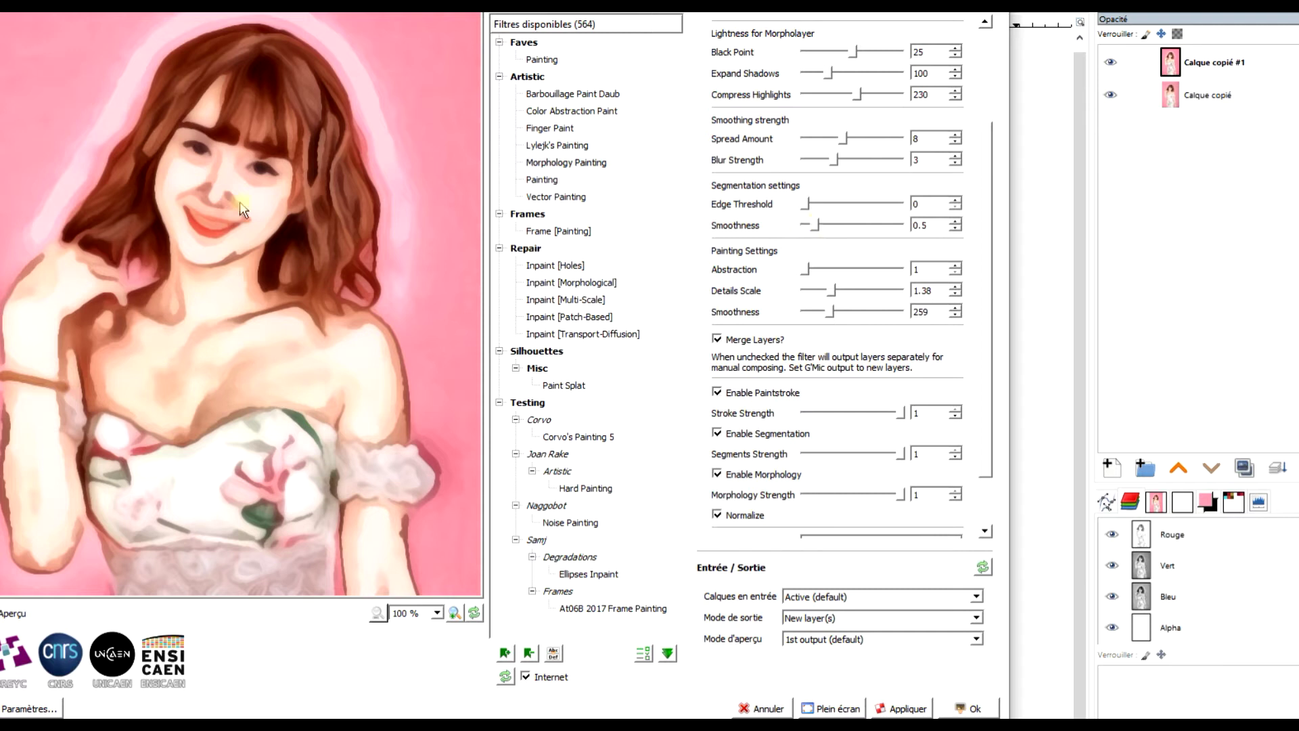
drag(817, 230, 795, 233)
Step: Set Expand Shadows to 50 in the Lightness for Morpholayer settings, trying higher values first
scroll(987, 181, up, 1)
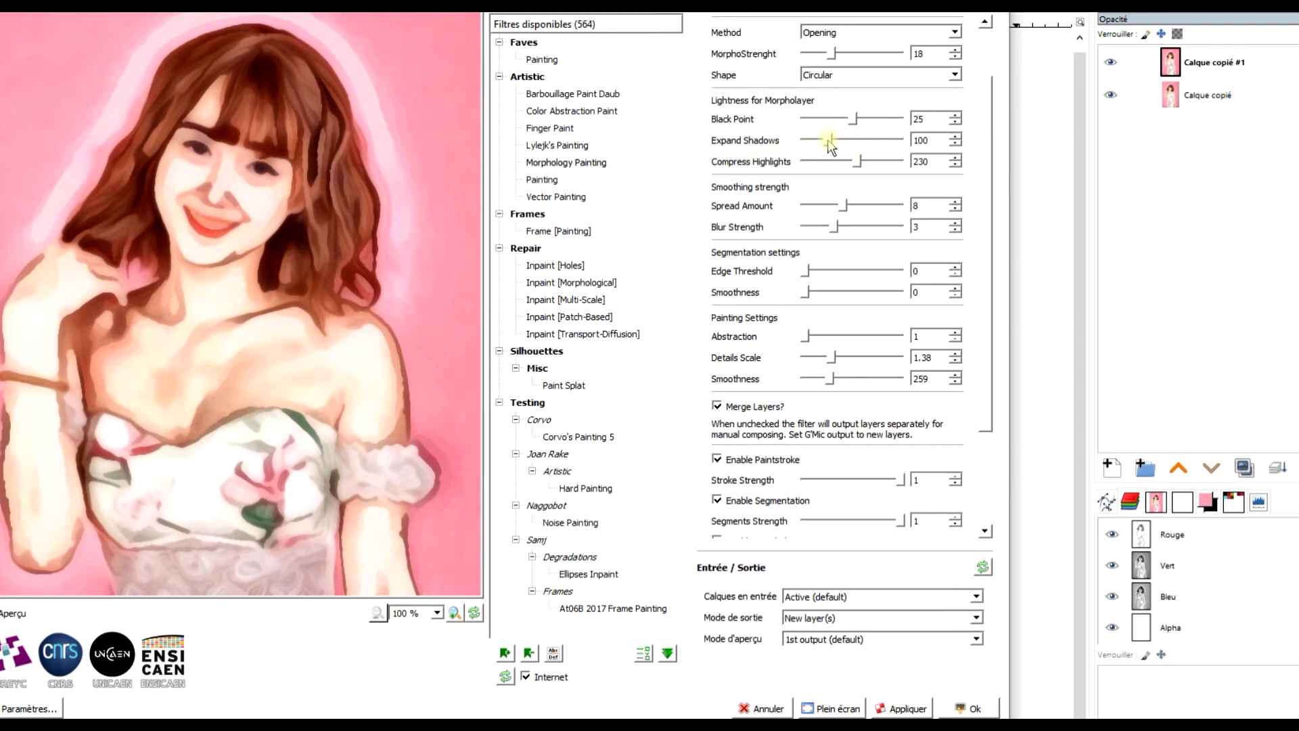
drag(831, 145, 880, 143)
drag(885, 146, 830, 141)
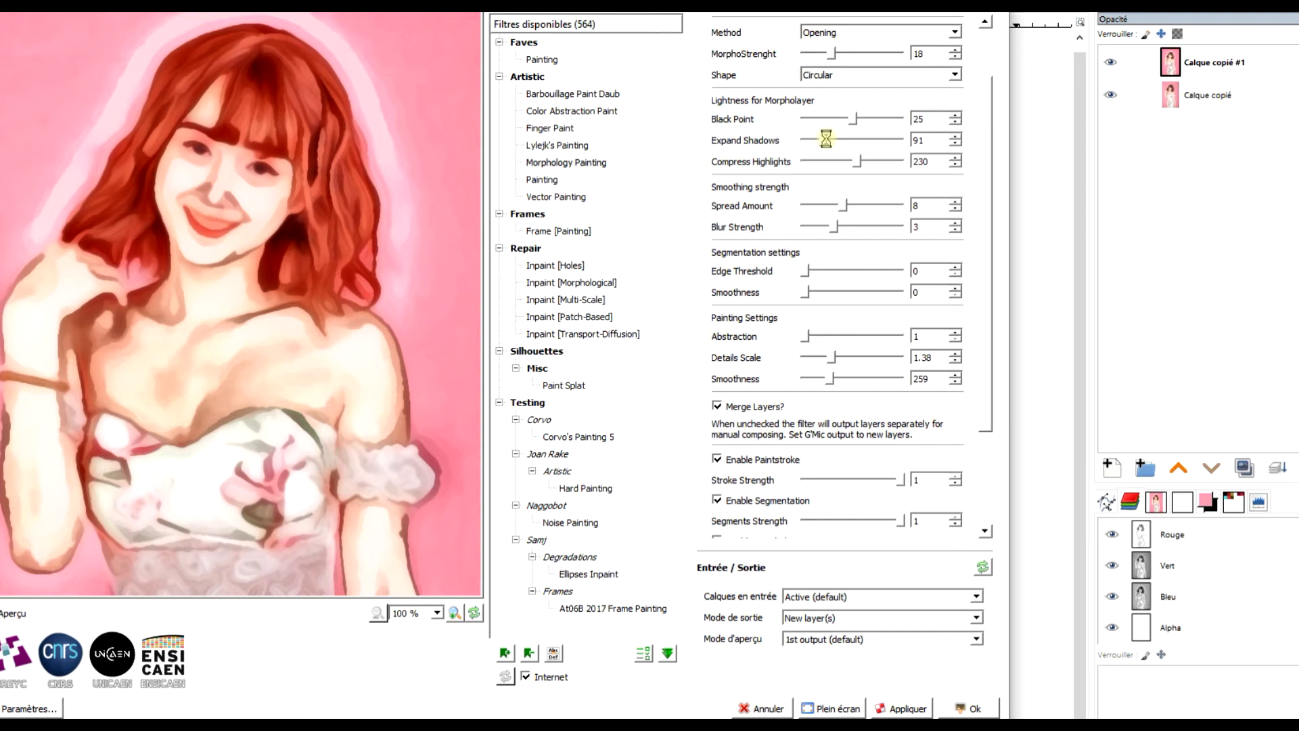
drag(829, 144, 798, 154)
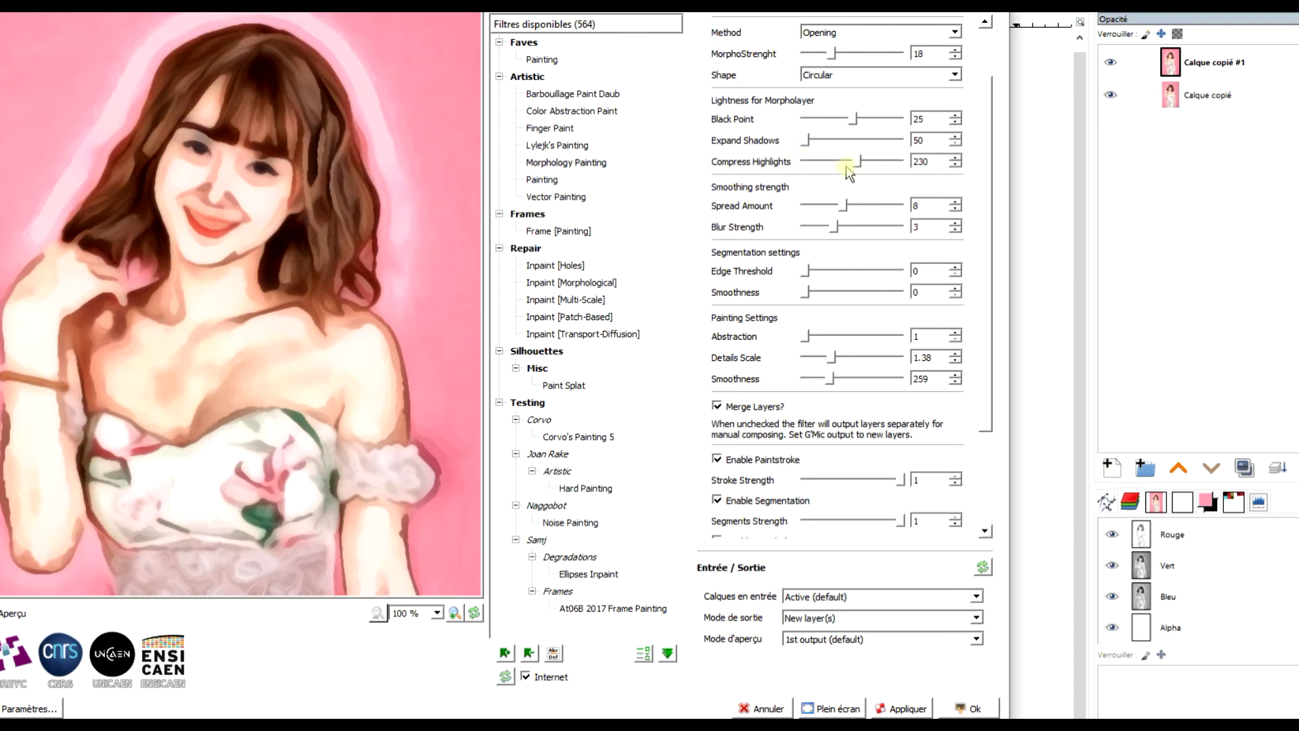
Step: Apply Morphology Painting to the portrait with its output on new layers and close the filter dialog
drag(986, 188, 990, 119)
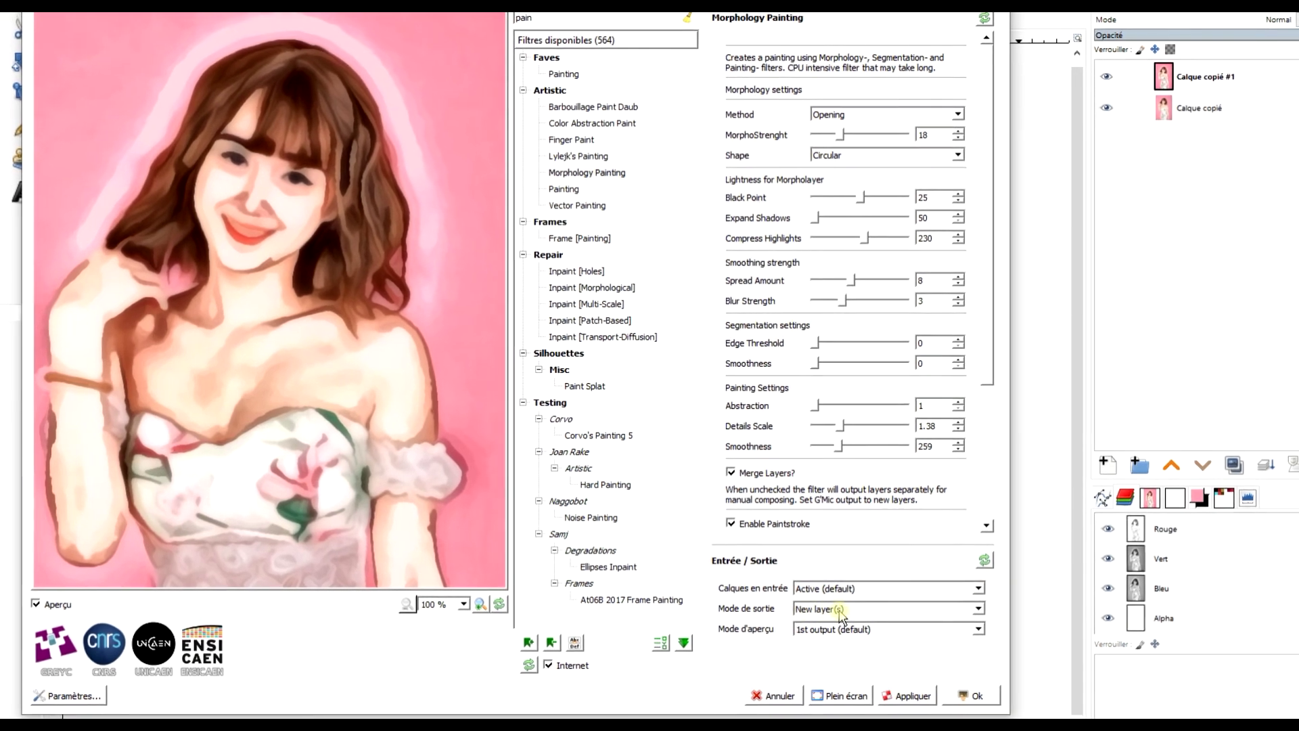
click(907, 691)
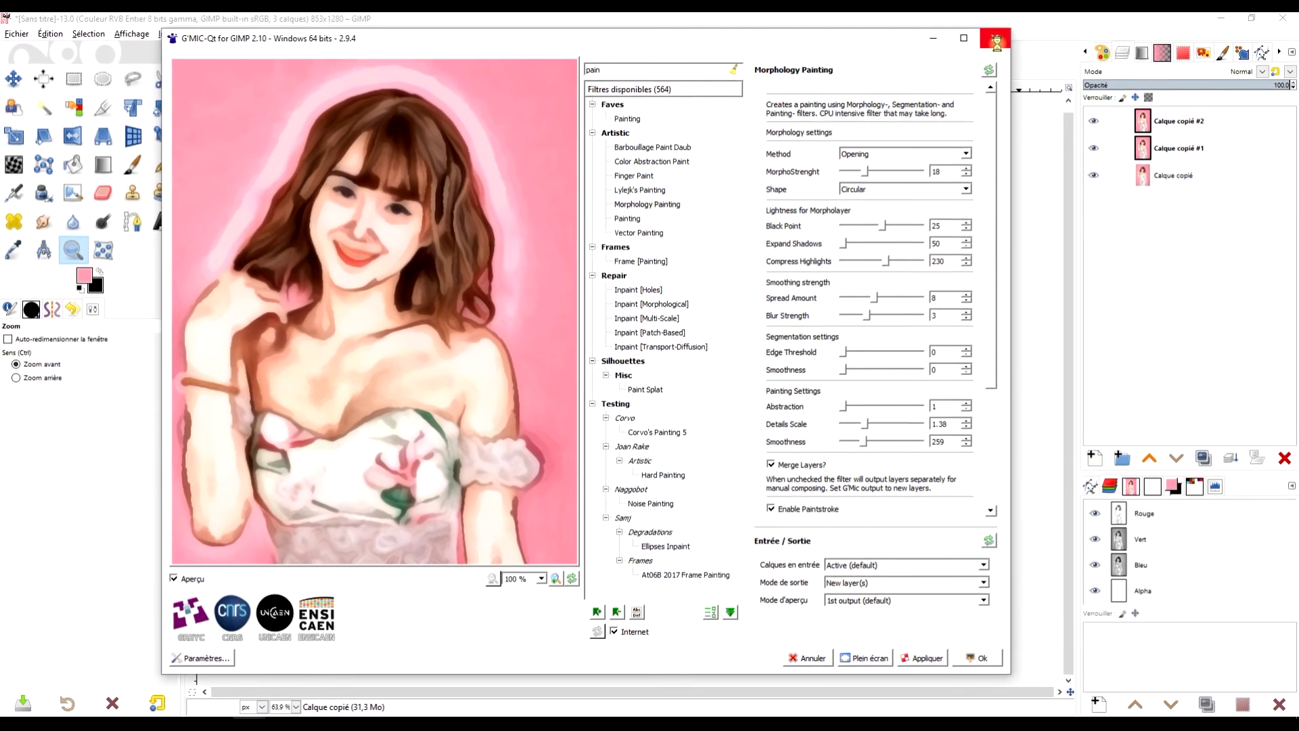
click(983, 661)
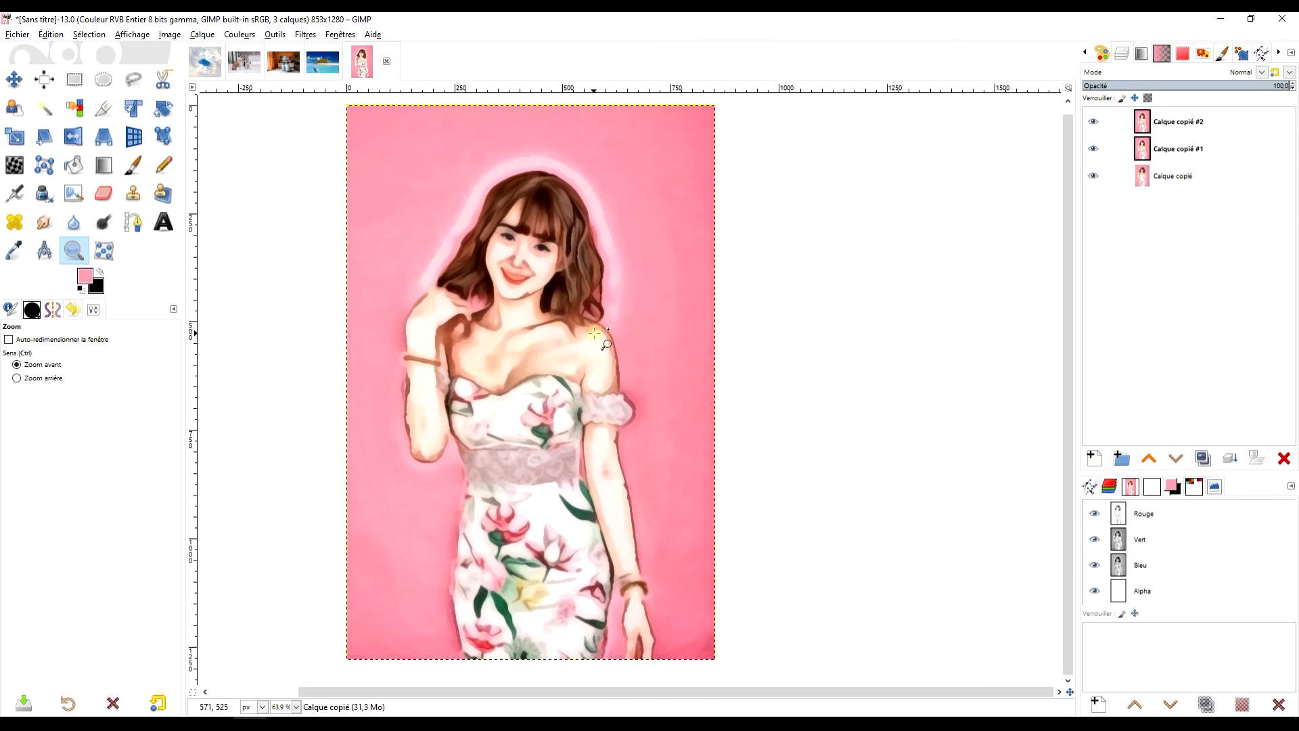
Step: Compare the two painted layers up close by toggling the top one's visibility, and delete the layer Calque copié #2
click(589, 303)
click(490, 301)
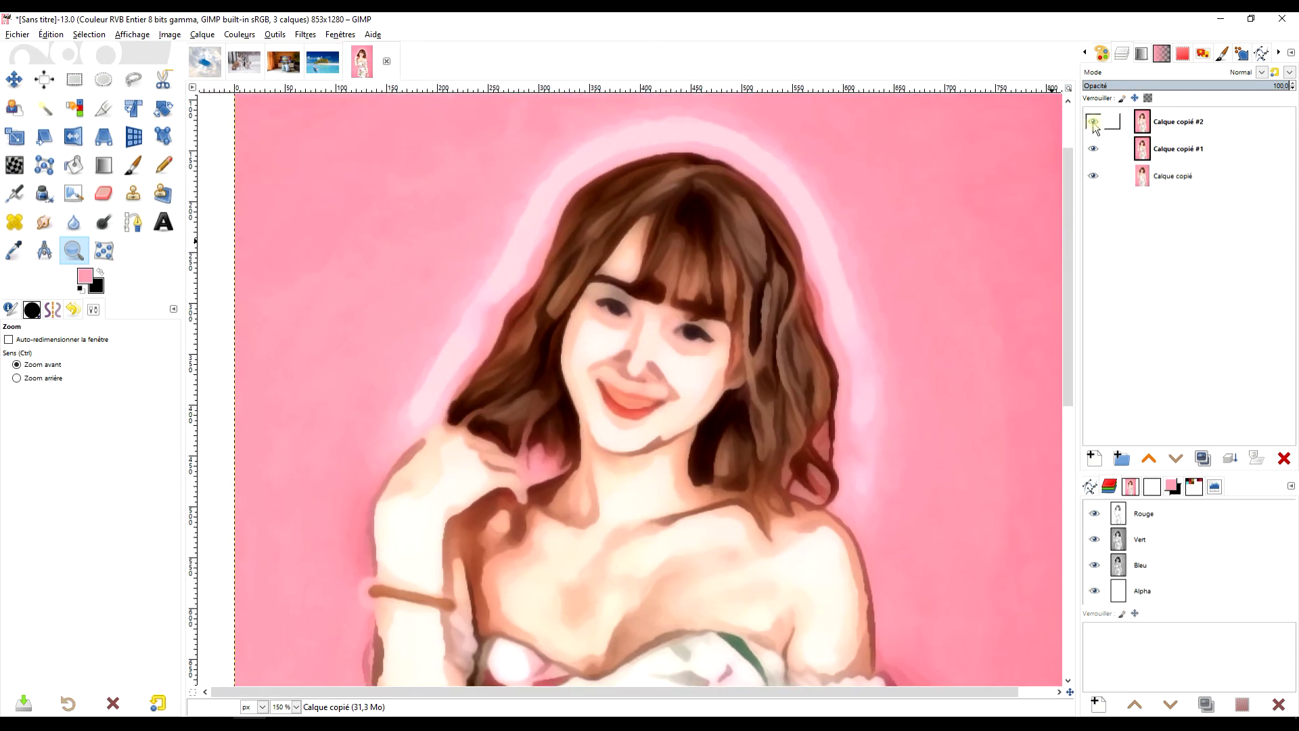
click(1092, 122)
key(Page_Up)
key(Page_Up)
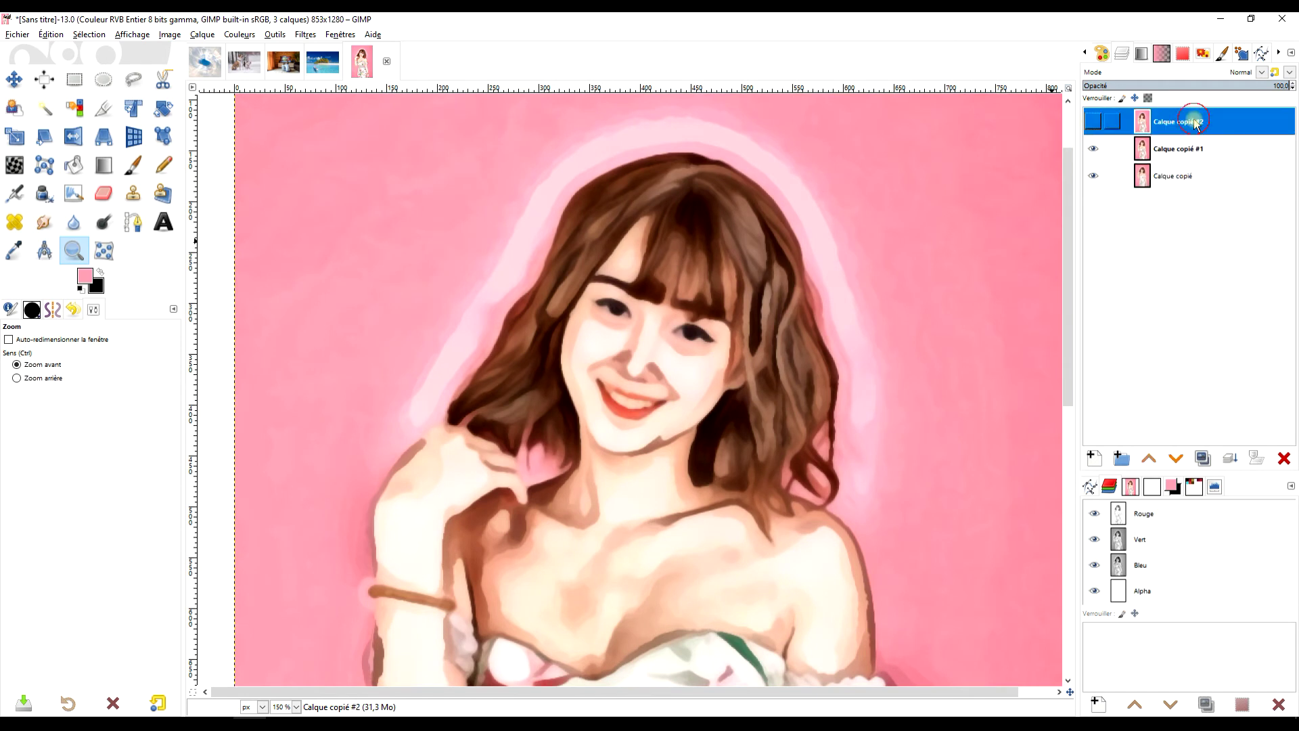
key(Page_Down)
click(1095, 122)
click(1095, 122)
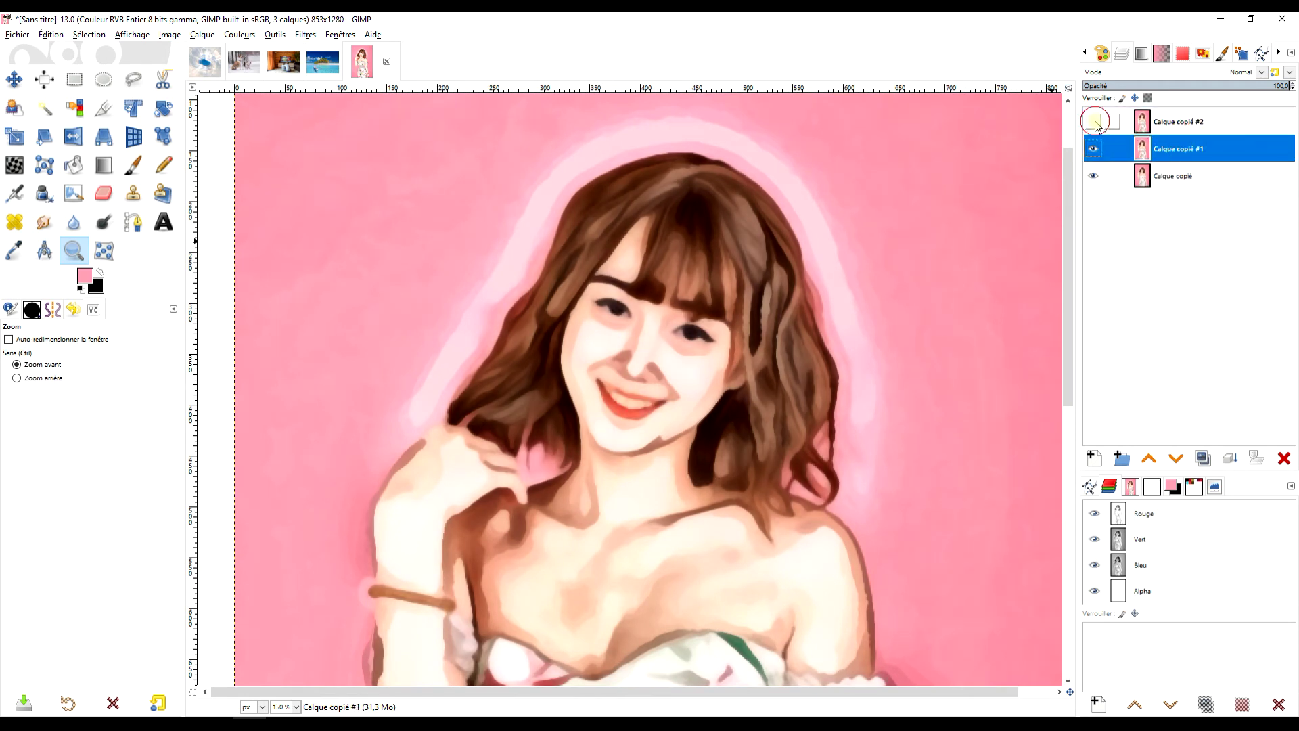
click(1196, 123)
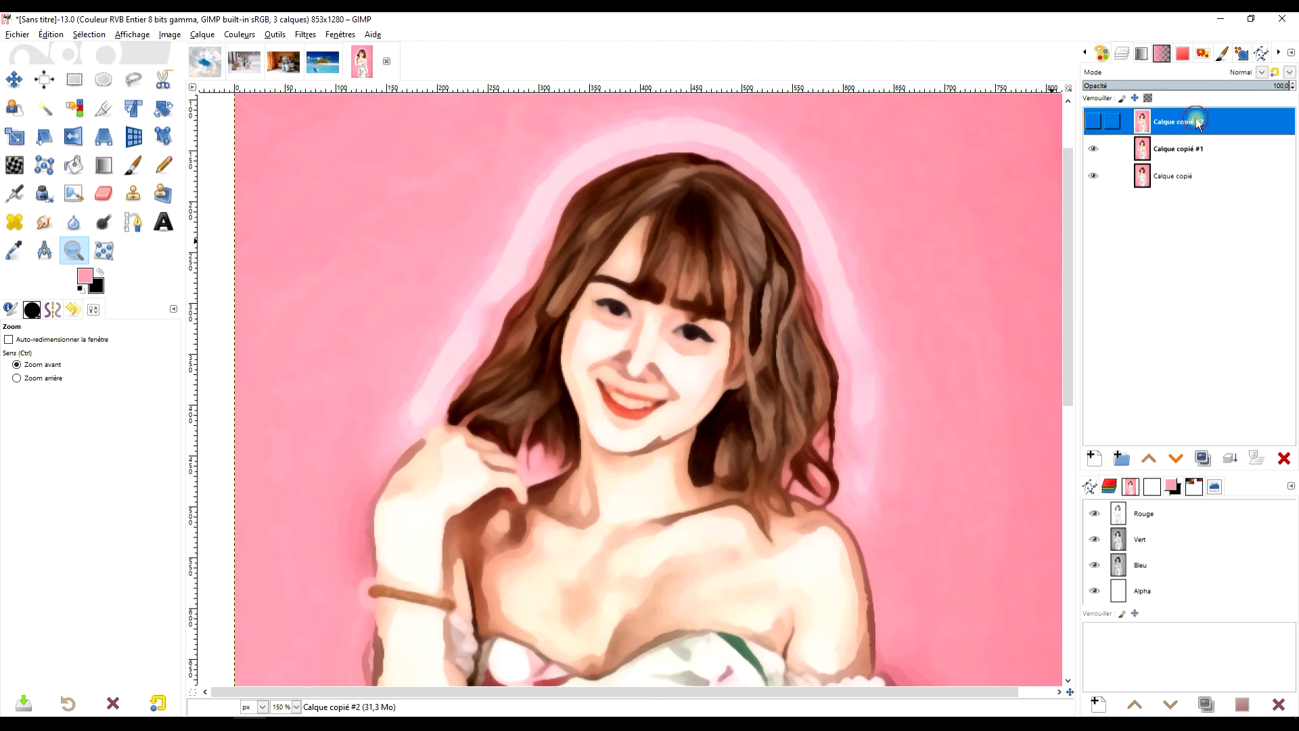
click(1282, 461)
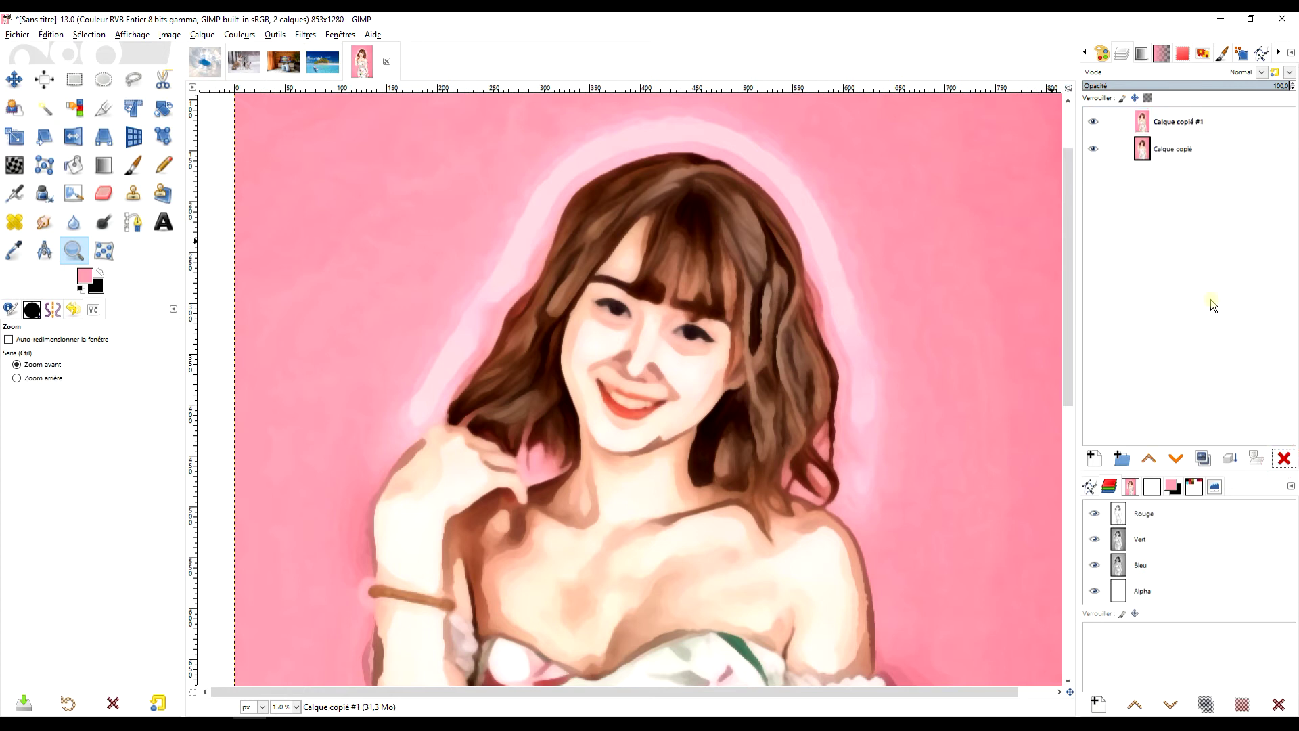
Step: Compare the painted layer with the original photo beneath it and examine the pale halo around the hair
click(1095, 123)
click(1094, 123)
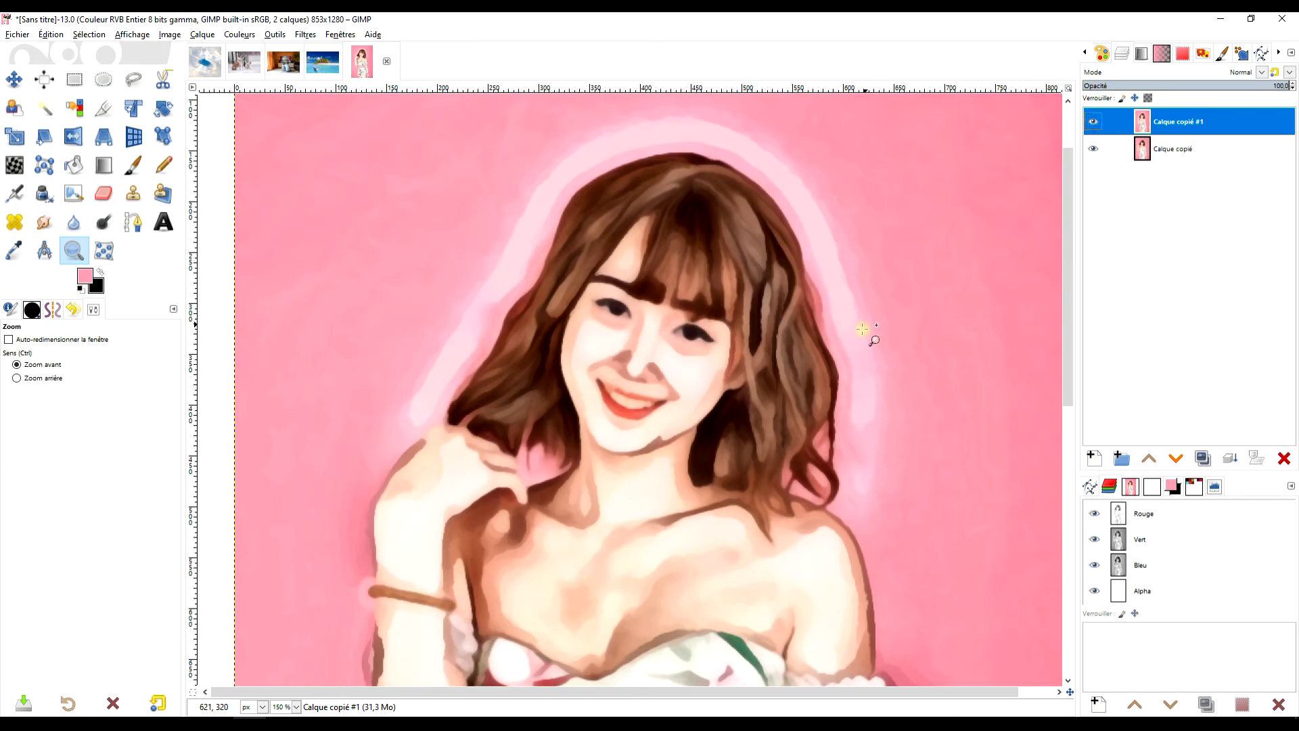
ctrl+click(845, 365)
click(842, 364)
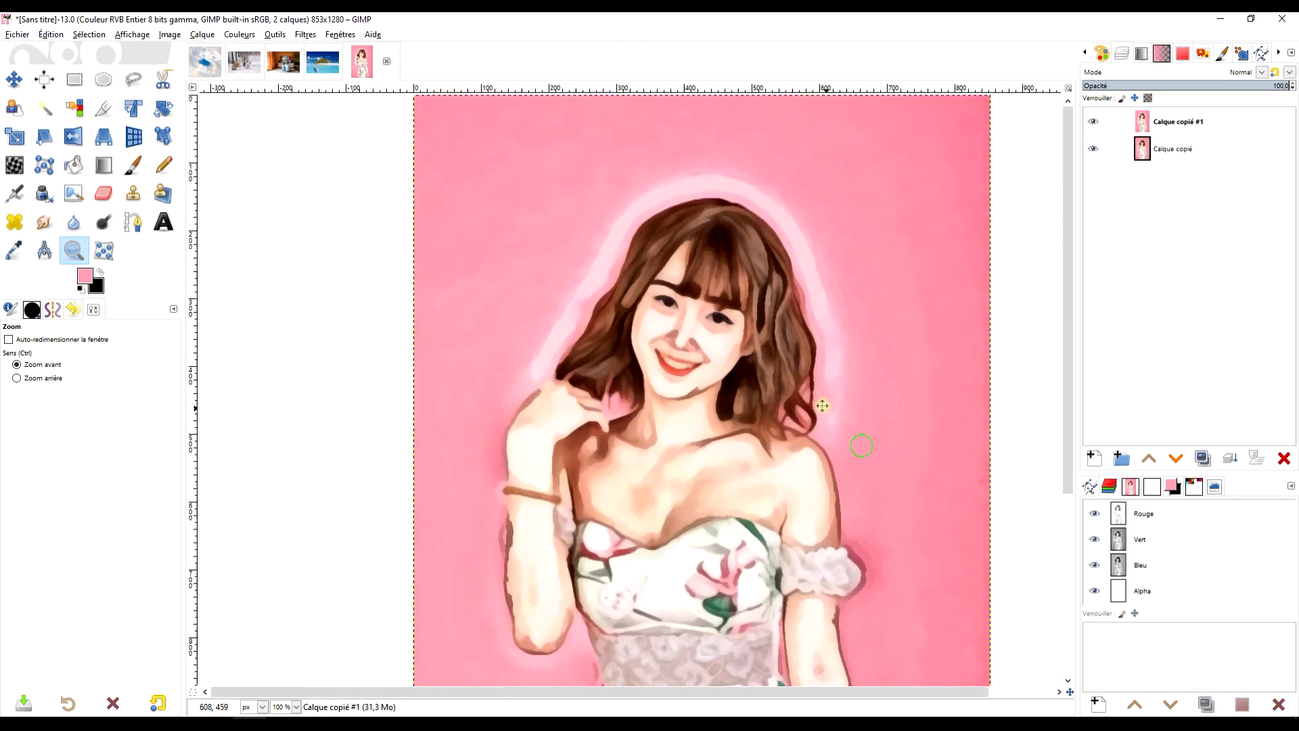
click(1096, 121)
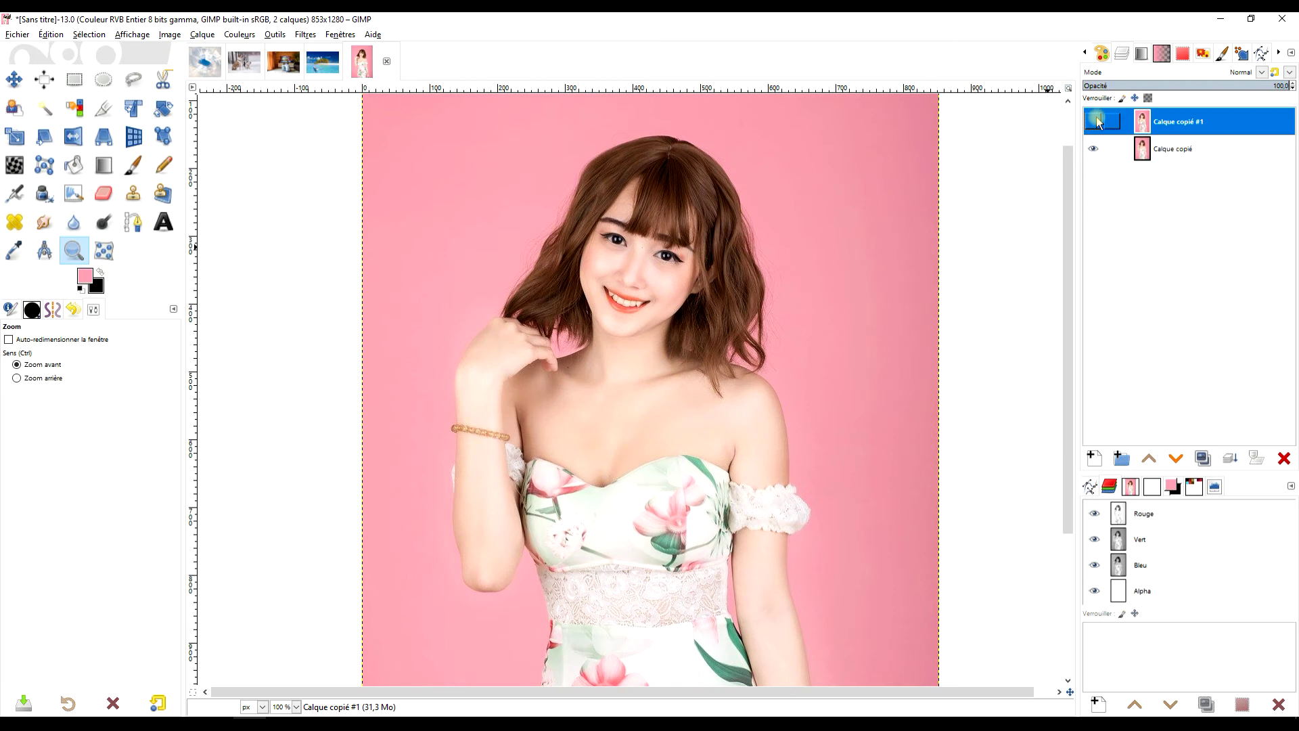
click(1097, 121)
drag(744, 297, 669, 376)
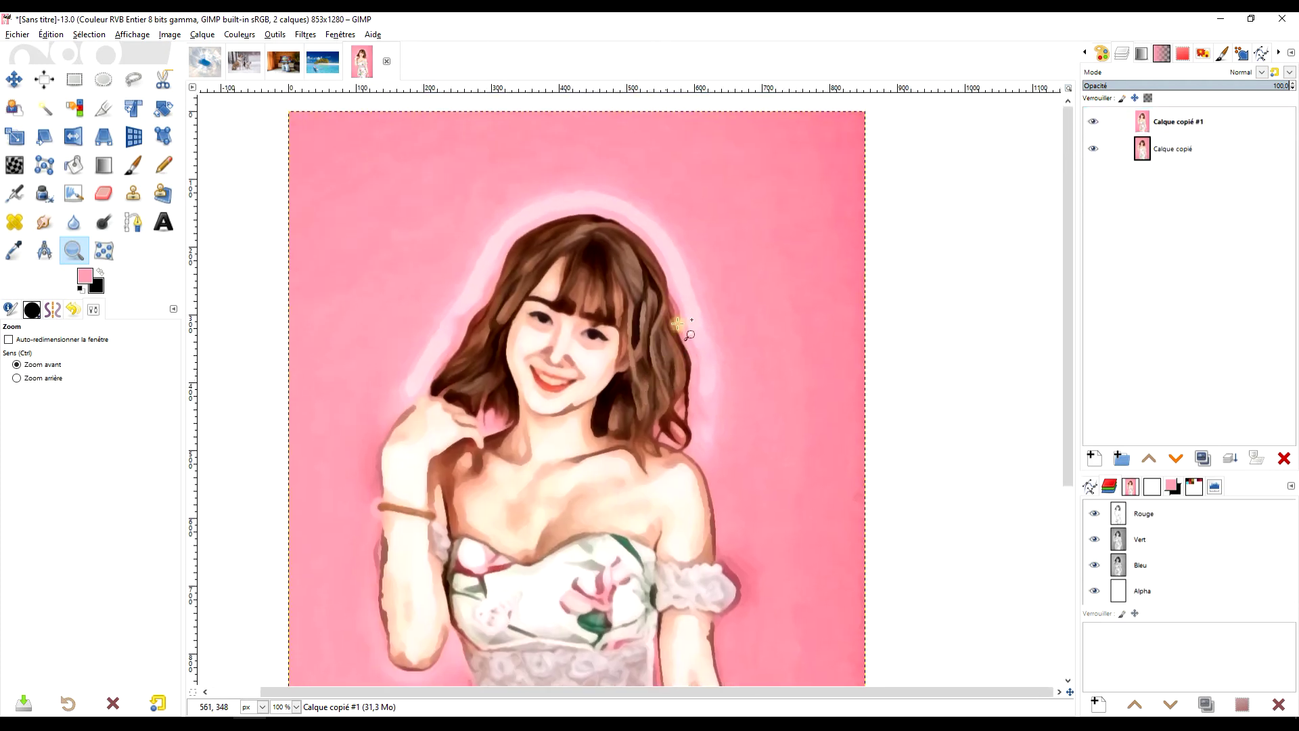
click(612, 270)
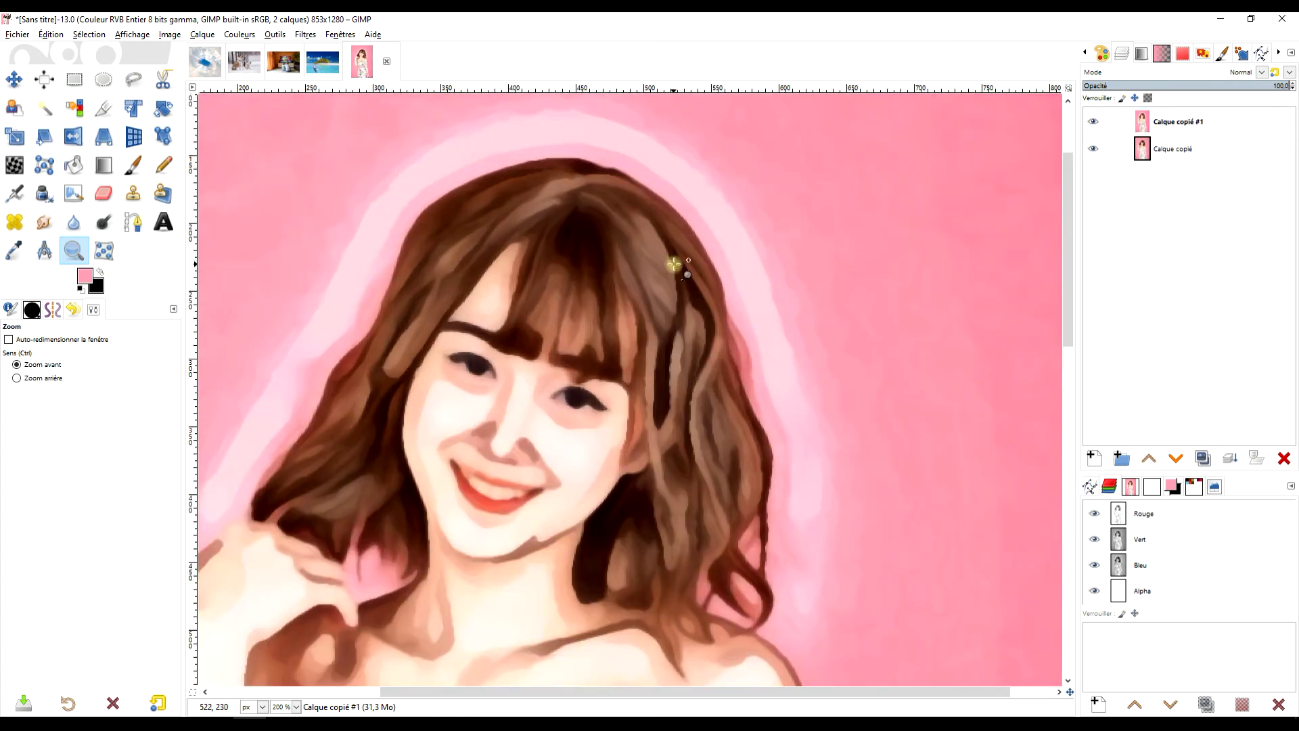
click(672, 263)
scroll(440, 276, left, 3)
scroll(441, 275, up, 1)
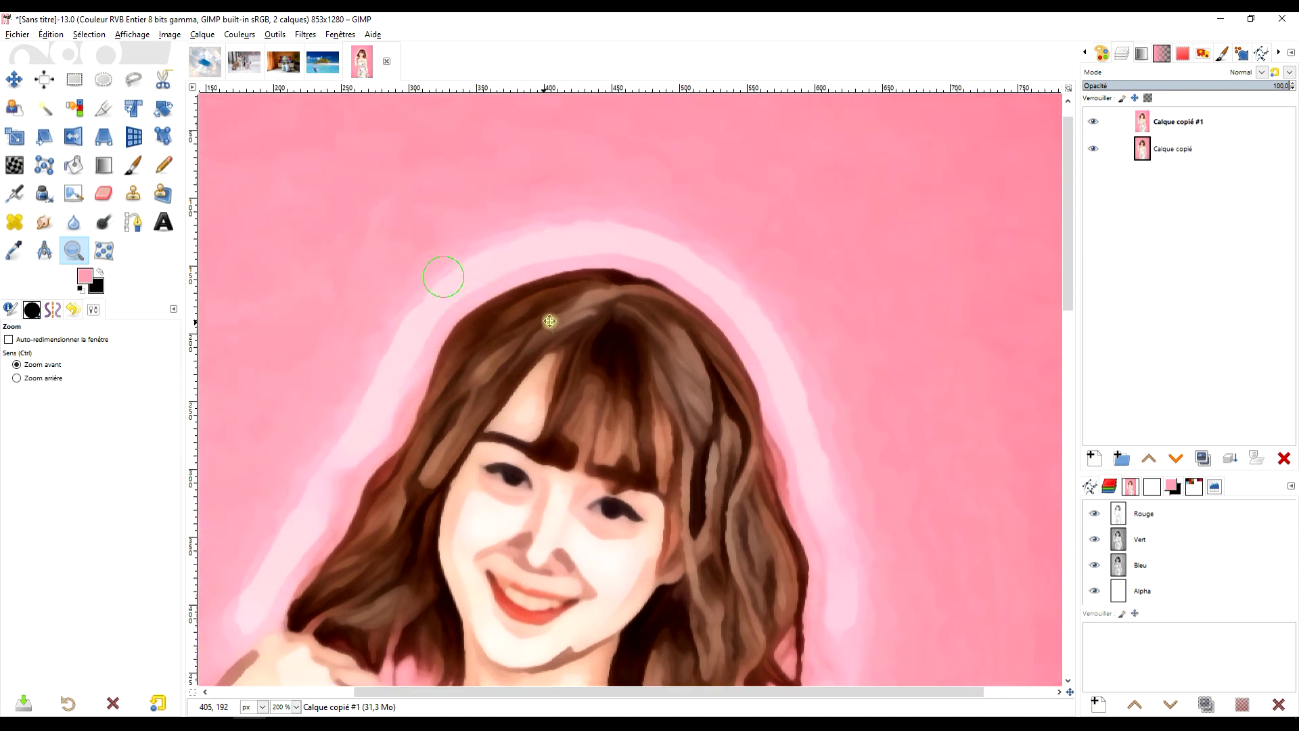
Step: Blend the pale halo above the head into the pink background using the Smudge tool with the 2. Hardness 100 brush
click(42, 226)
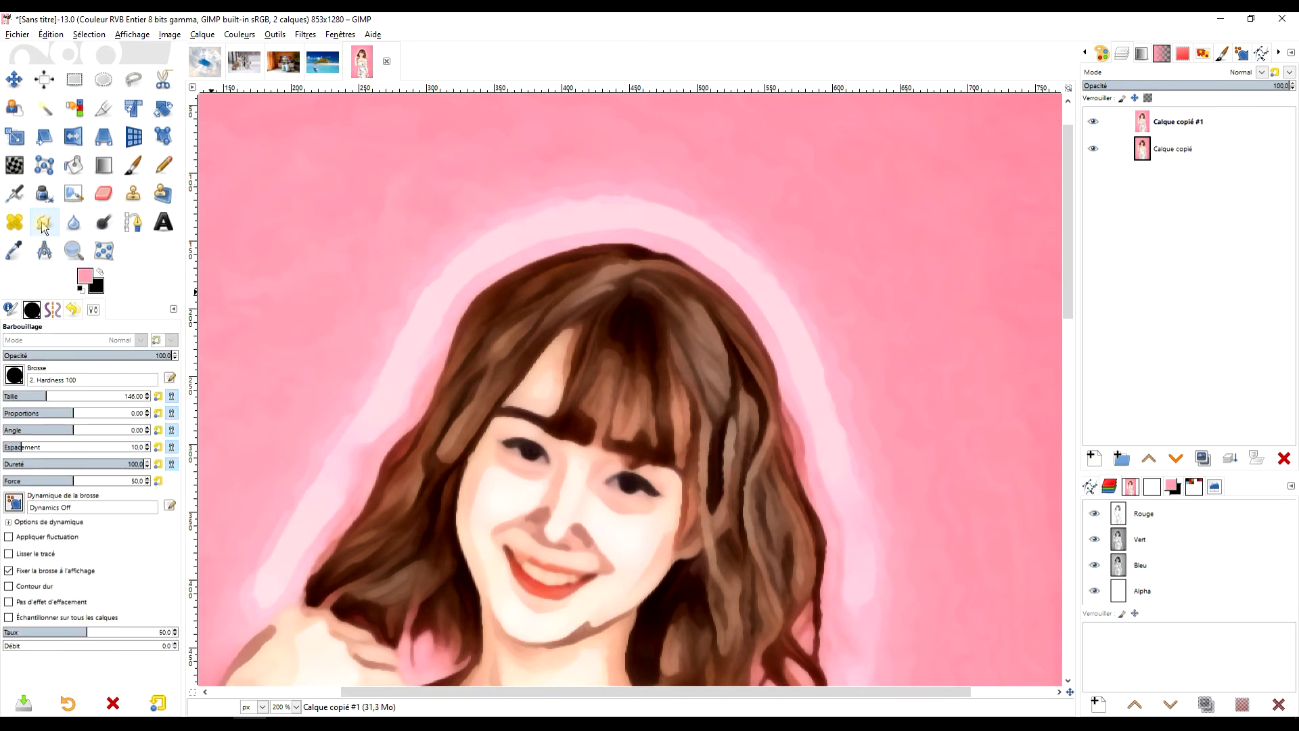
scroll(542, 257, up, 2)
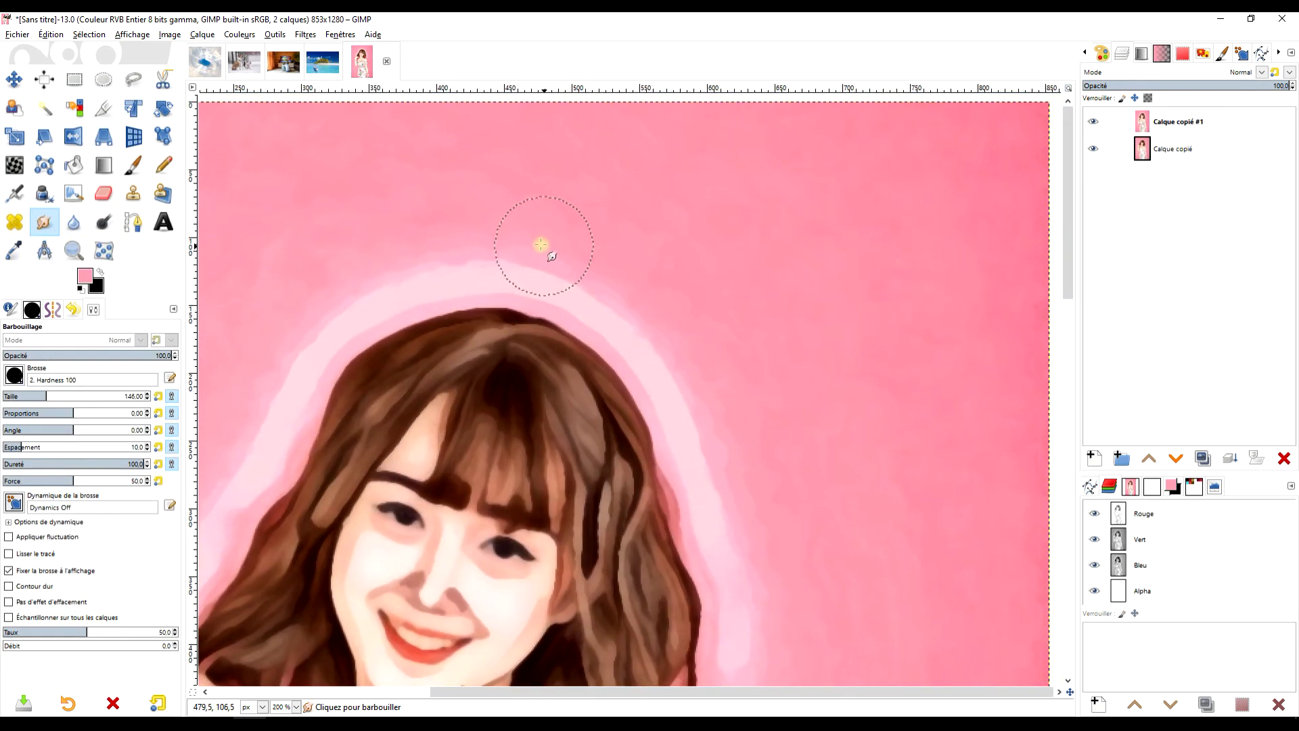
drag(417, 374, 496, 337)
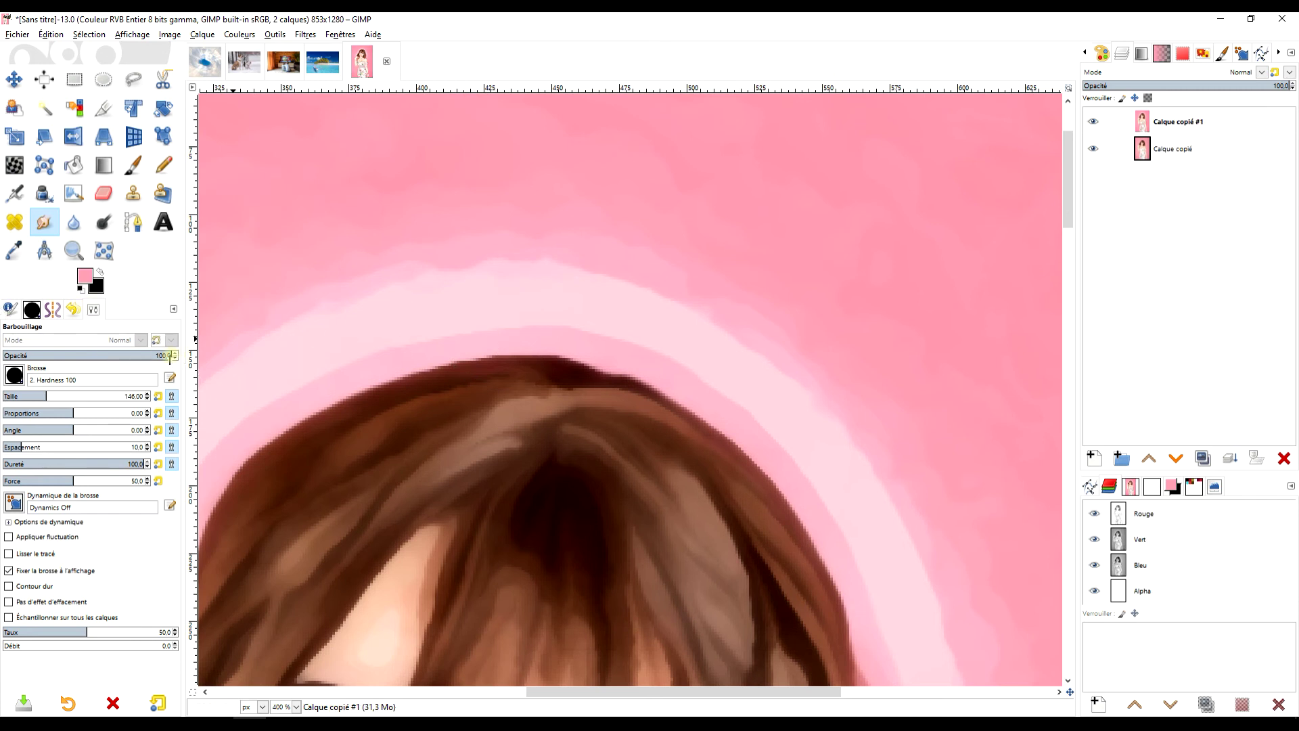
click(14, 376)
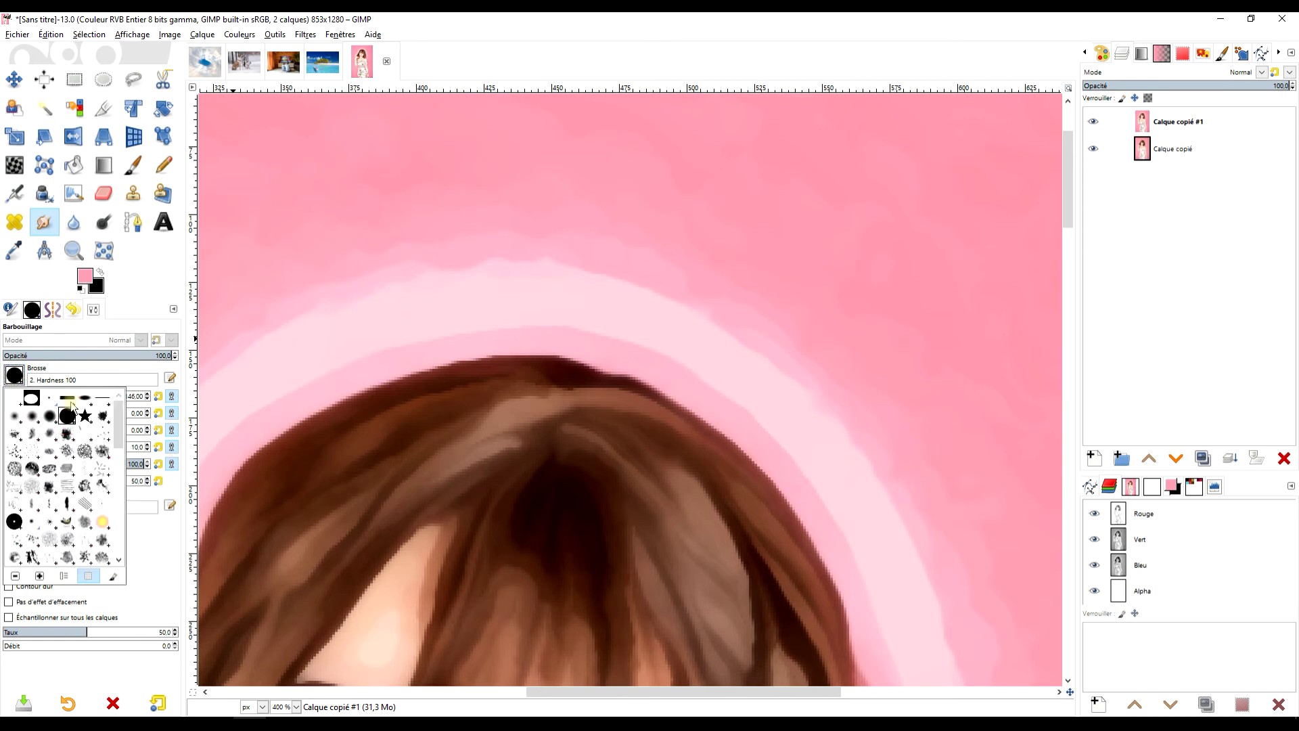
click(137, 302)
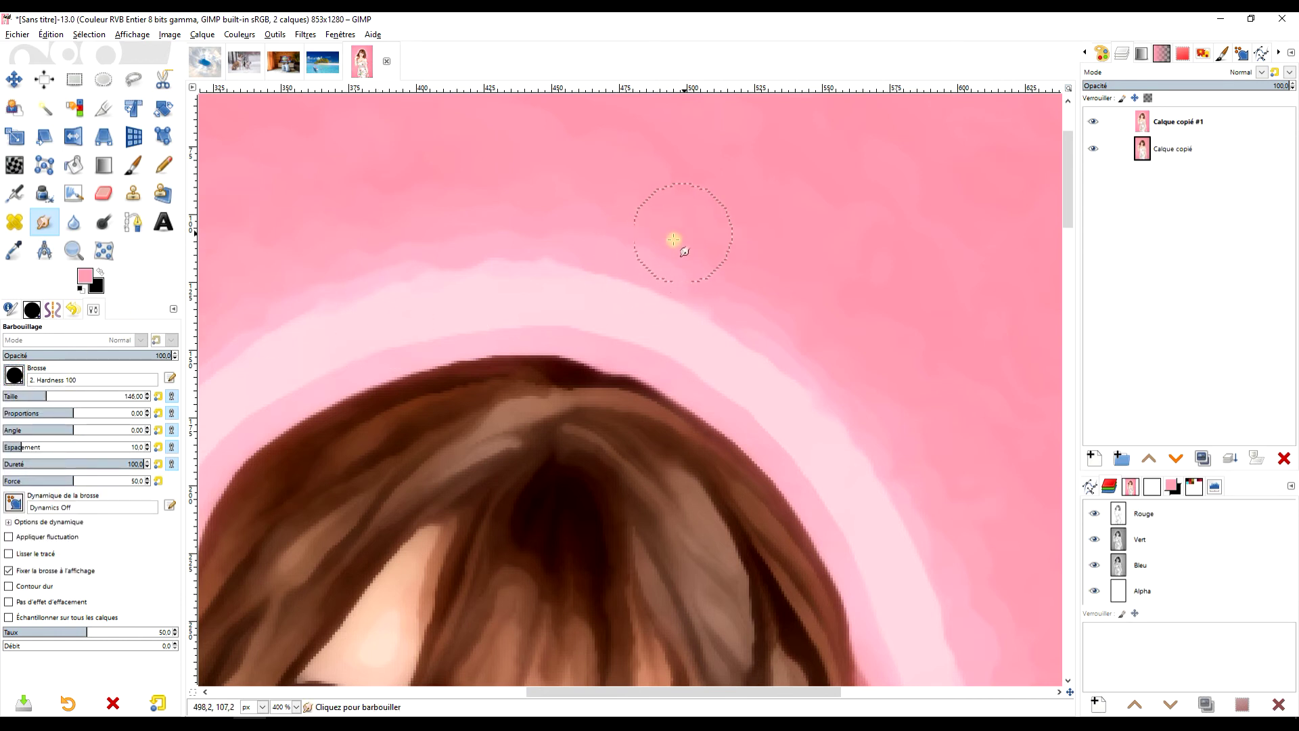
drag(673, 240, 429, 290)
mouse_move(728, 235)
mouse_down()
mouse_move(314, 290)
mouse_move(719, 325)
mouse_move(785, 402)
mouse_up()
drag(708, 318, 832, 428)
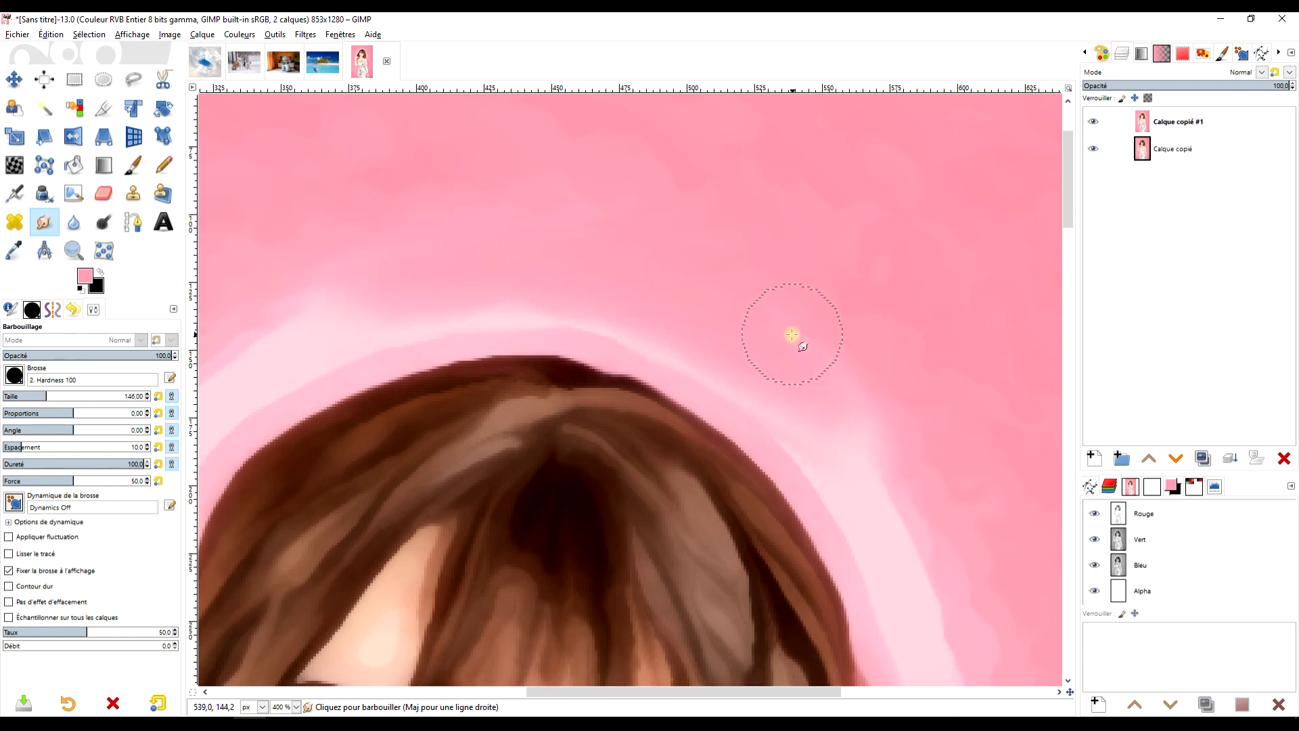
Step: Smudge the halo along the right side of the hair into the background, undoing the last stroke
drag(792, 334, 876, 466)
drag(910, 412, 762, 207)
drag(768, 256, 731, 412)
drag(510, 220, 596, 414)
drag(612, 328, 677, 433)
mouse_move(789, 414)
mouse_down()
mouse_move(666, 276)
mouse_move(565, 197)
mouse_move(626, 465)
mouse_move(580, 351)
mouse_up()
drag(550, 306, 634, 472)
mouse_move(580, 357)
mouse_down()
mouse_move(656, 531)
mouse_move(716, 554)
mouse_up()
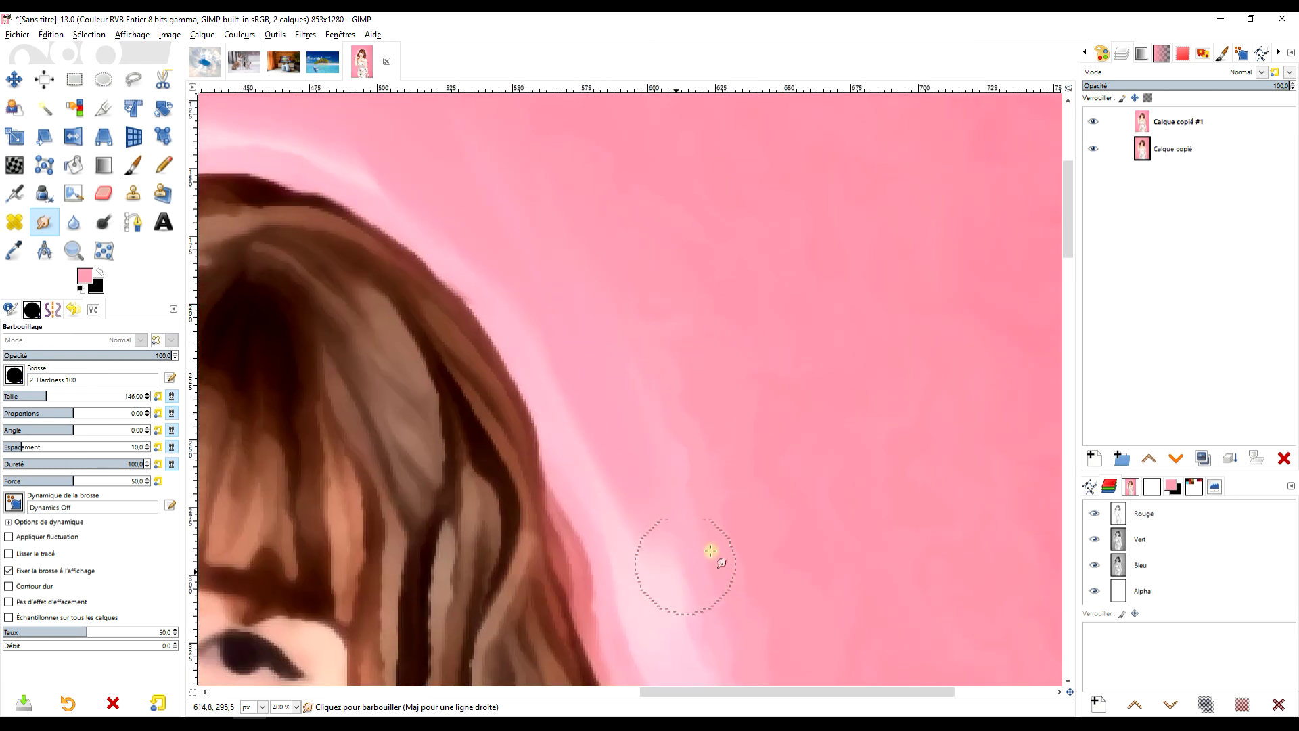
drag(635, 365, 673, 458)
key(ctrl+z)
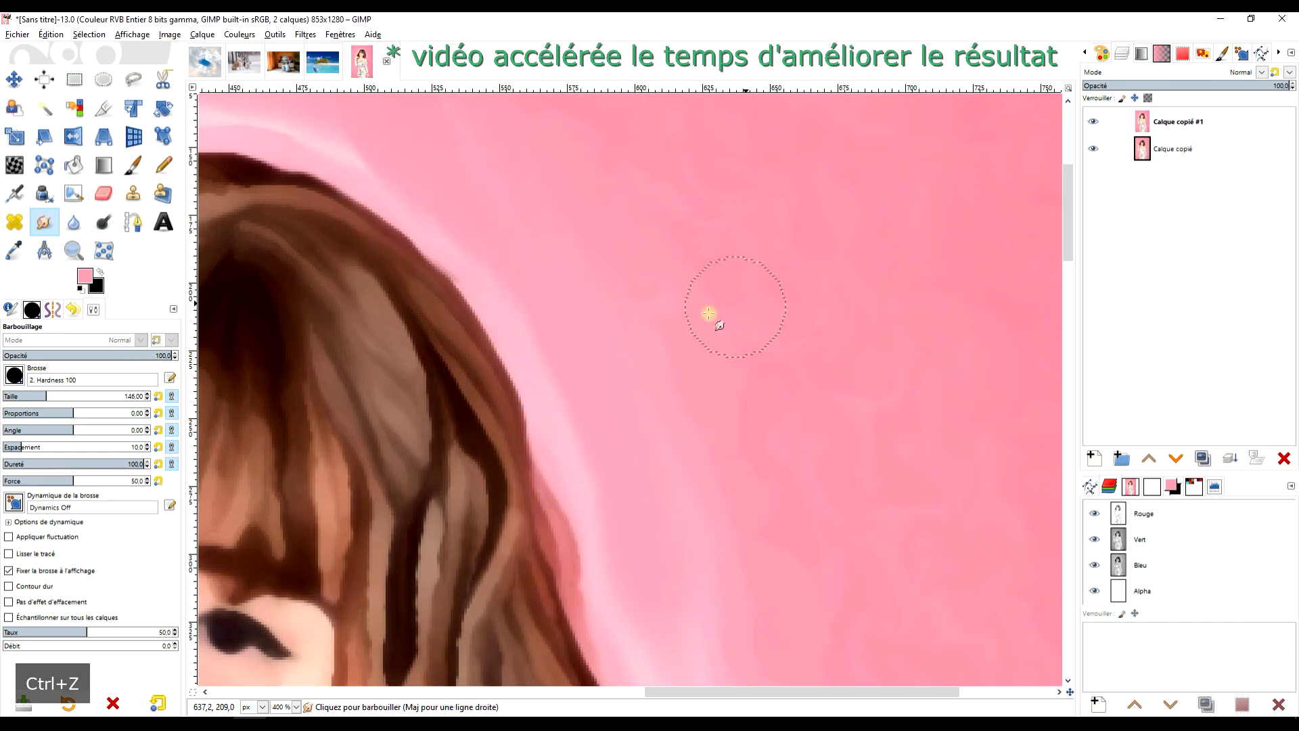
Step: Smudge the rest of the halo on both sides of the hair down to the shoulders, and compare the painting with the original photo
scroll(443, 290, down, 5)
scroll(583, 341, up, 5)
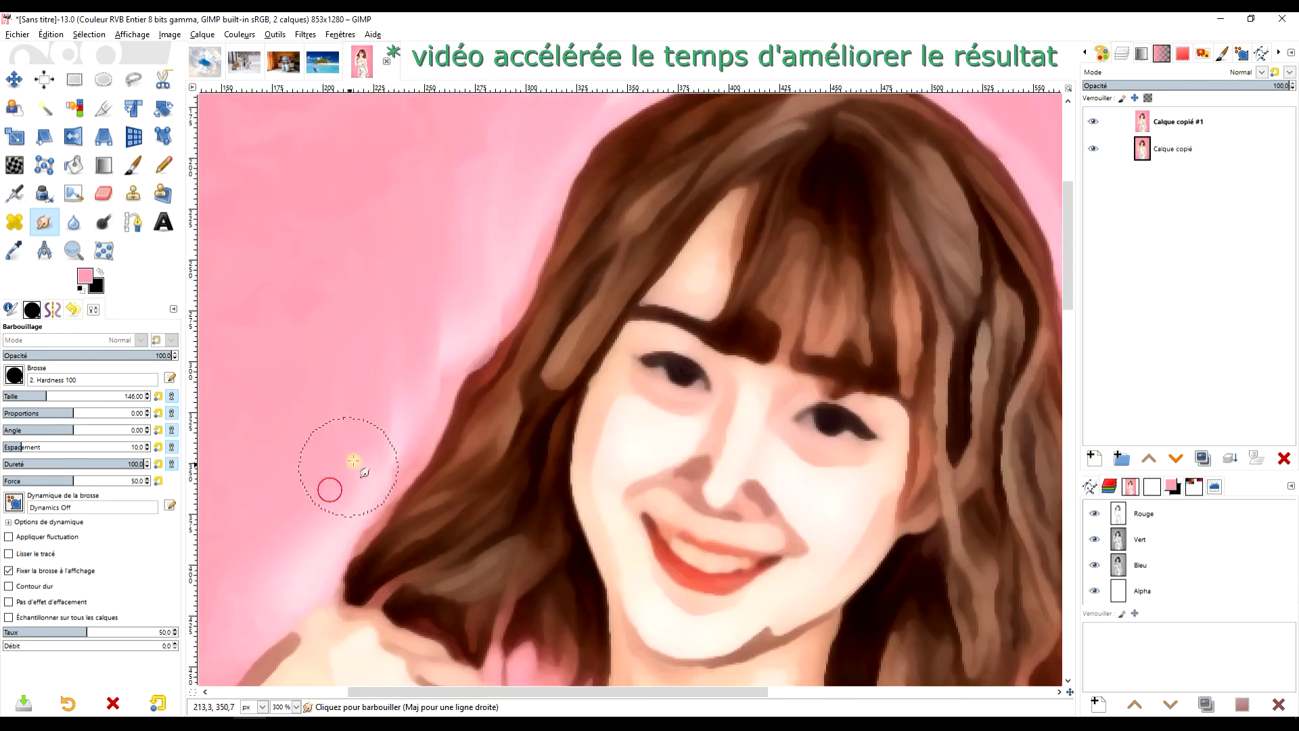
scroll(474, 372, right, 5)
scroll(298, 197, up, 5)
scroll(464, 282, down, 3)
scroll(537, 289, up, 5)
scroll(841, 406, right, 5)
scroll(841, 406, down, 2)
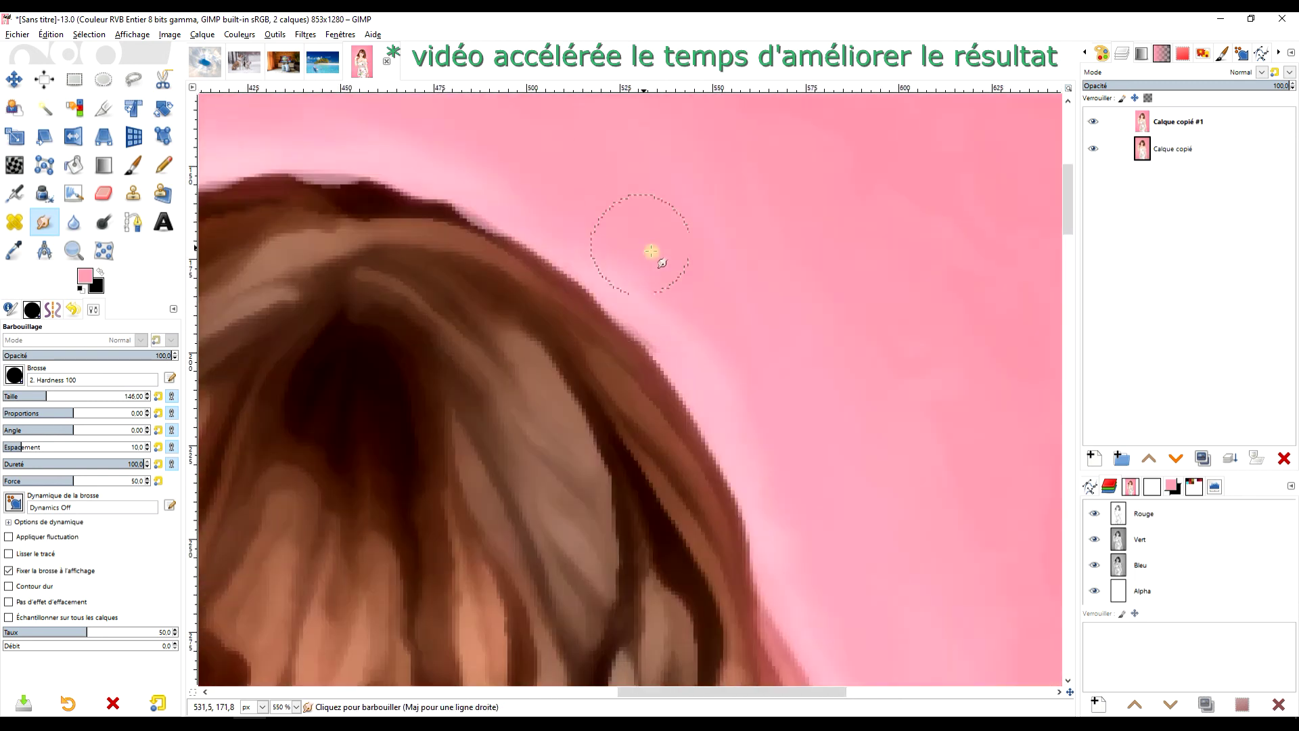
scroll(652, 253, down, 5)
drag(697, 200, 668, 365)
scroll(647, 353, down, 5)
scroll(725, 494, down, 5)
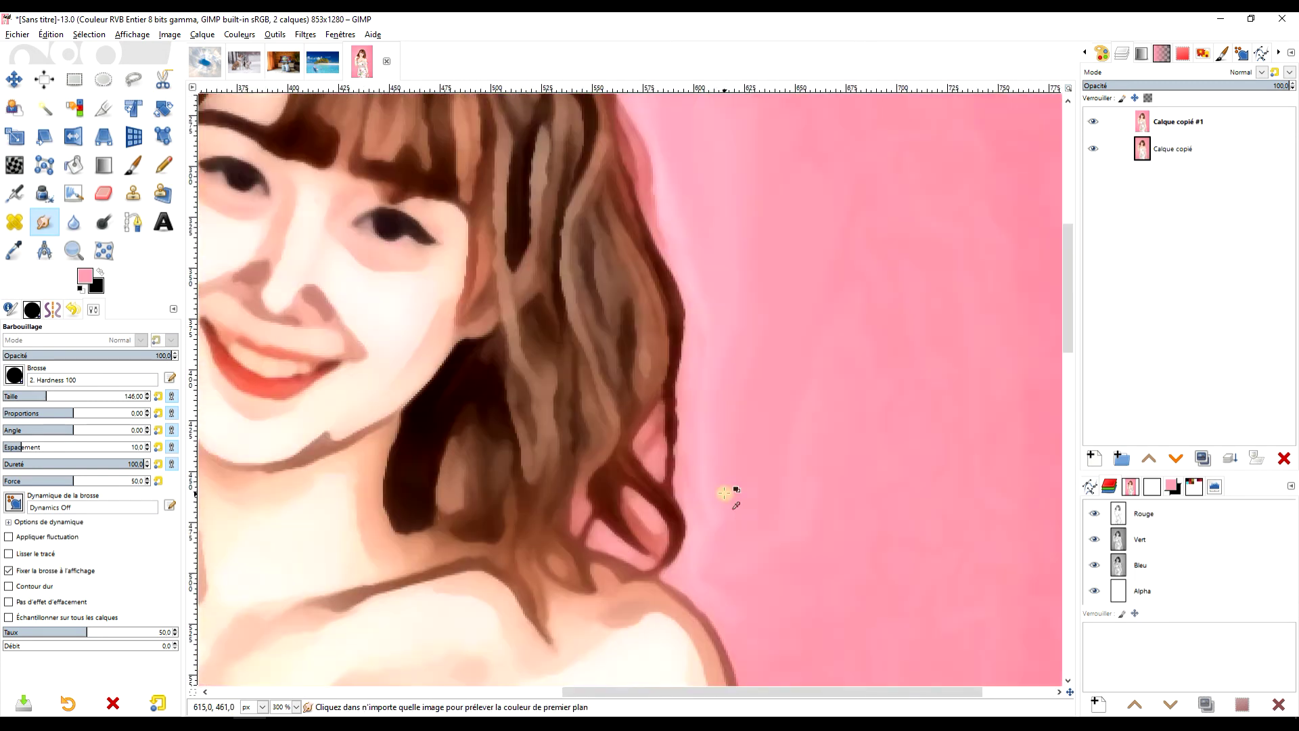
click(1094, 122)
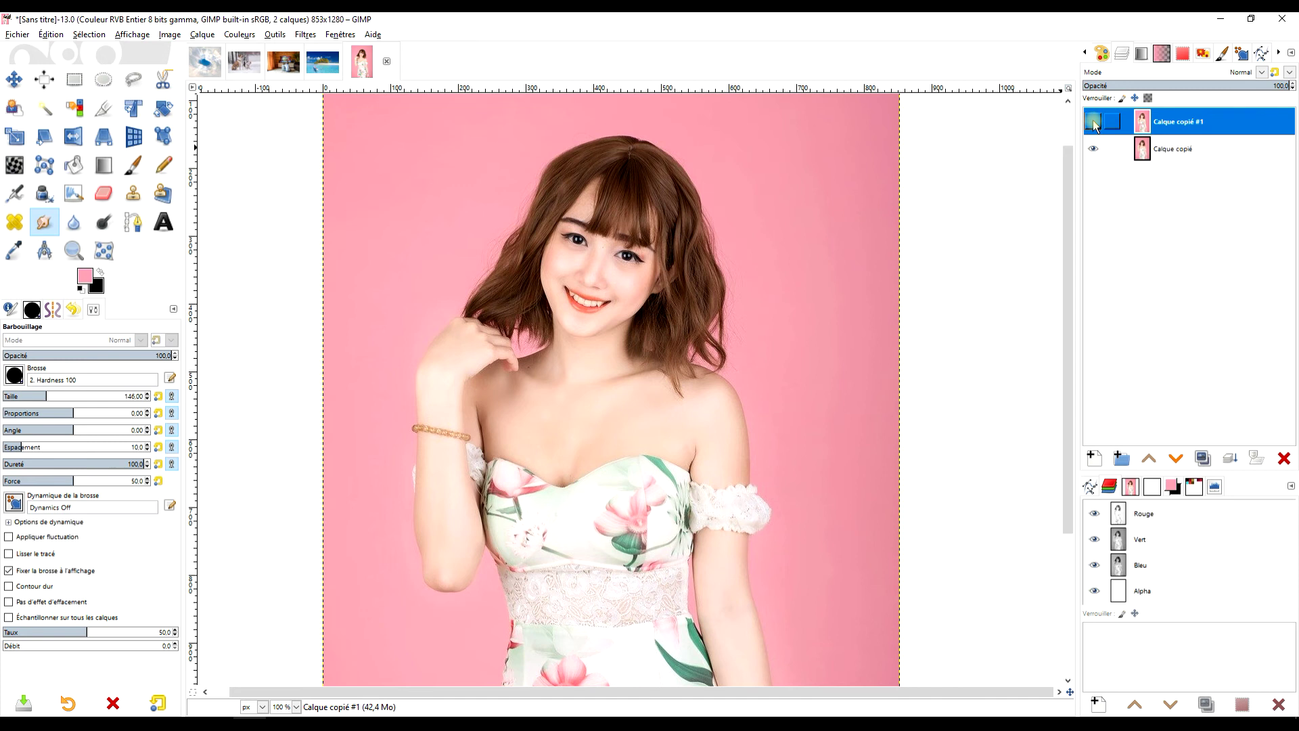
click(1093, 123)
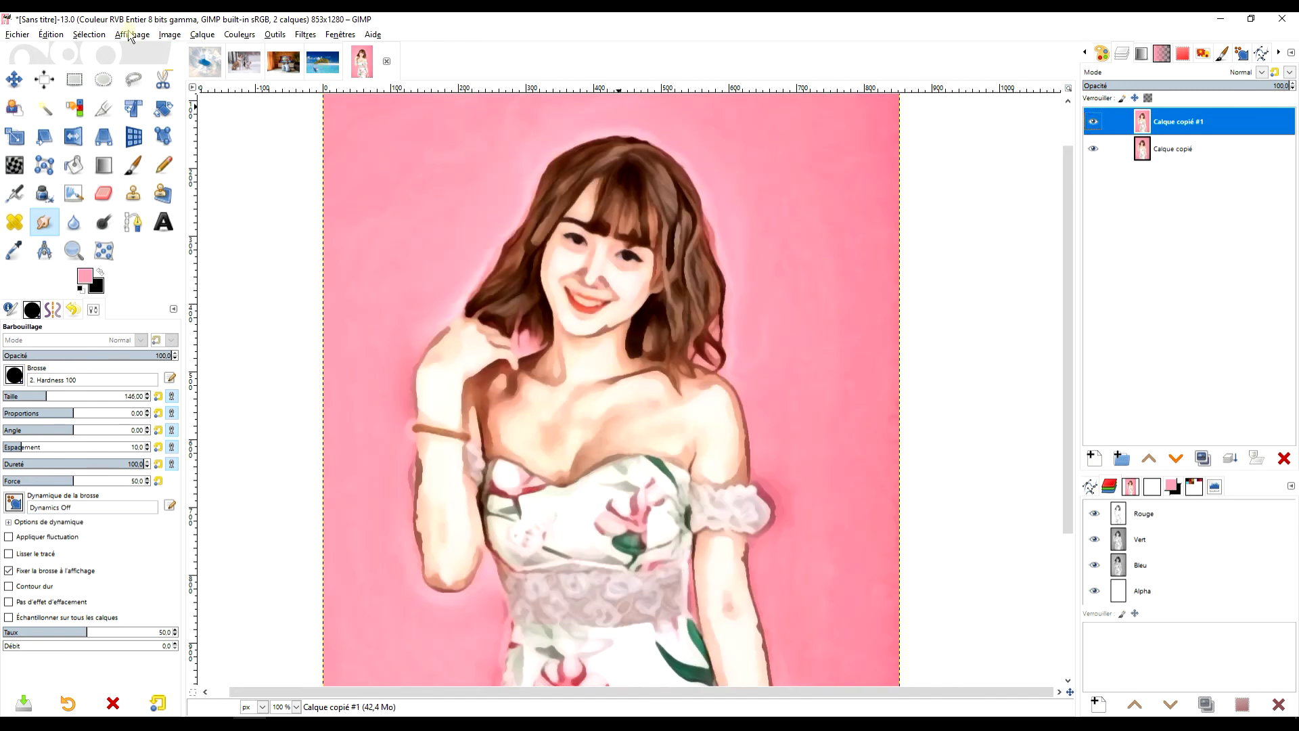
Step: Switch to the tropical island photo and repeat the last G'MIC-Qt filter on it with the same parameters
click(321, 62)
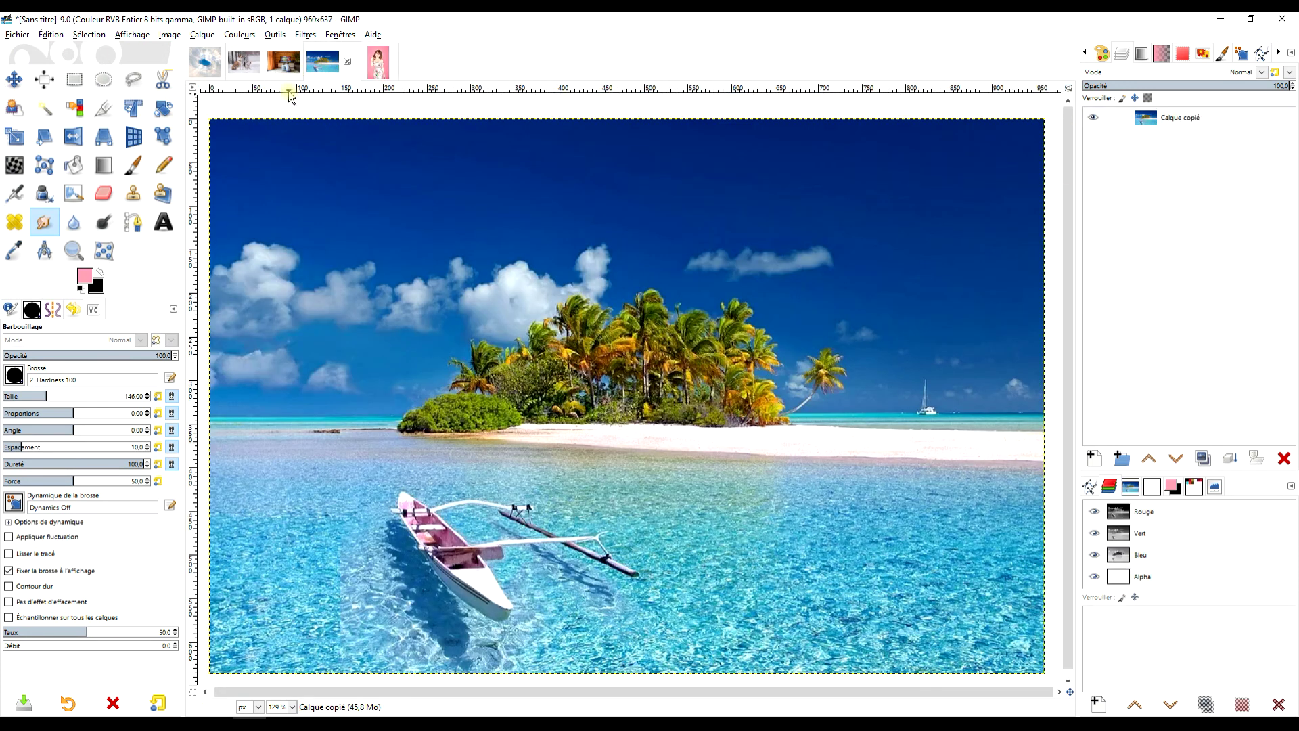
click(304, 35)
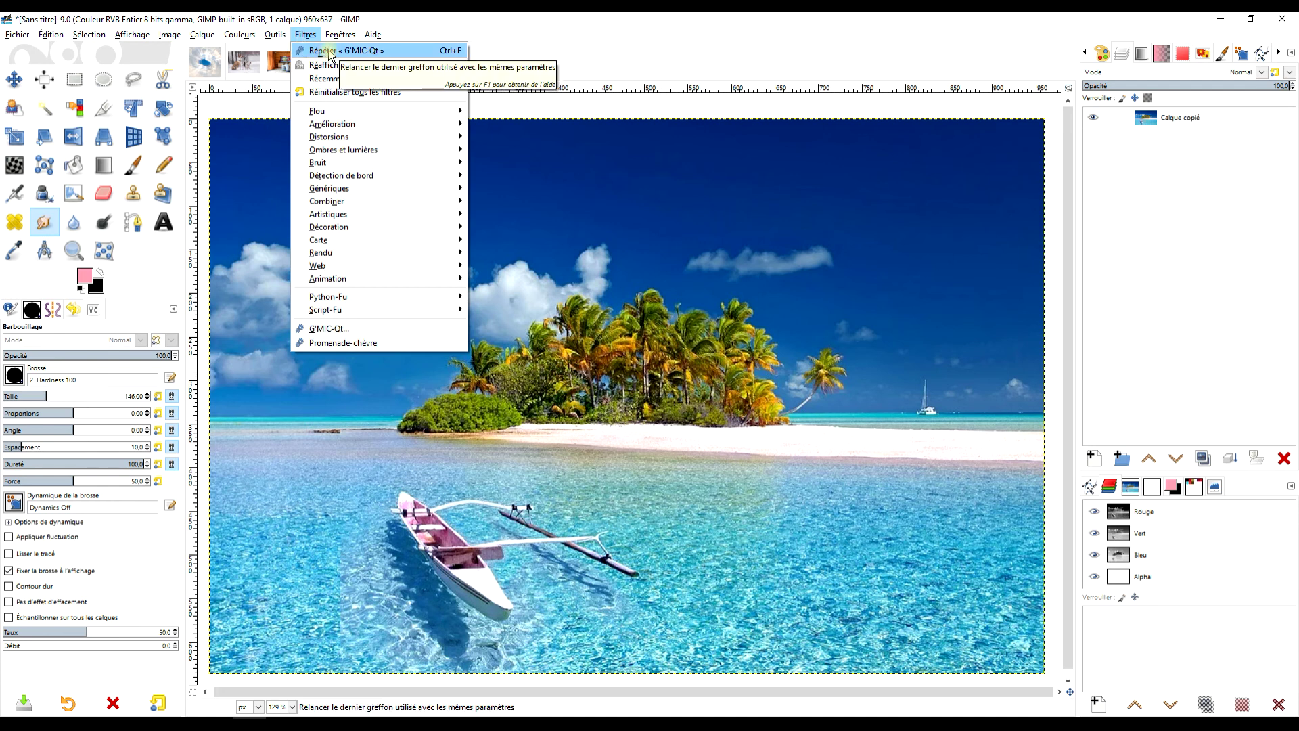
click(330, 53)
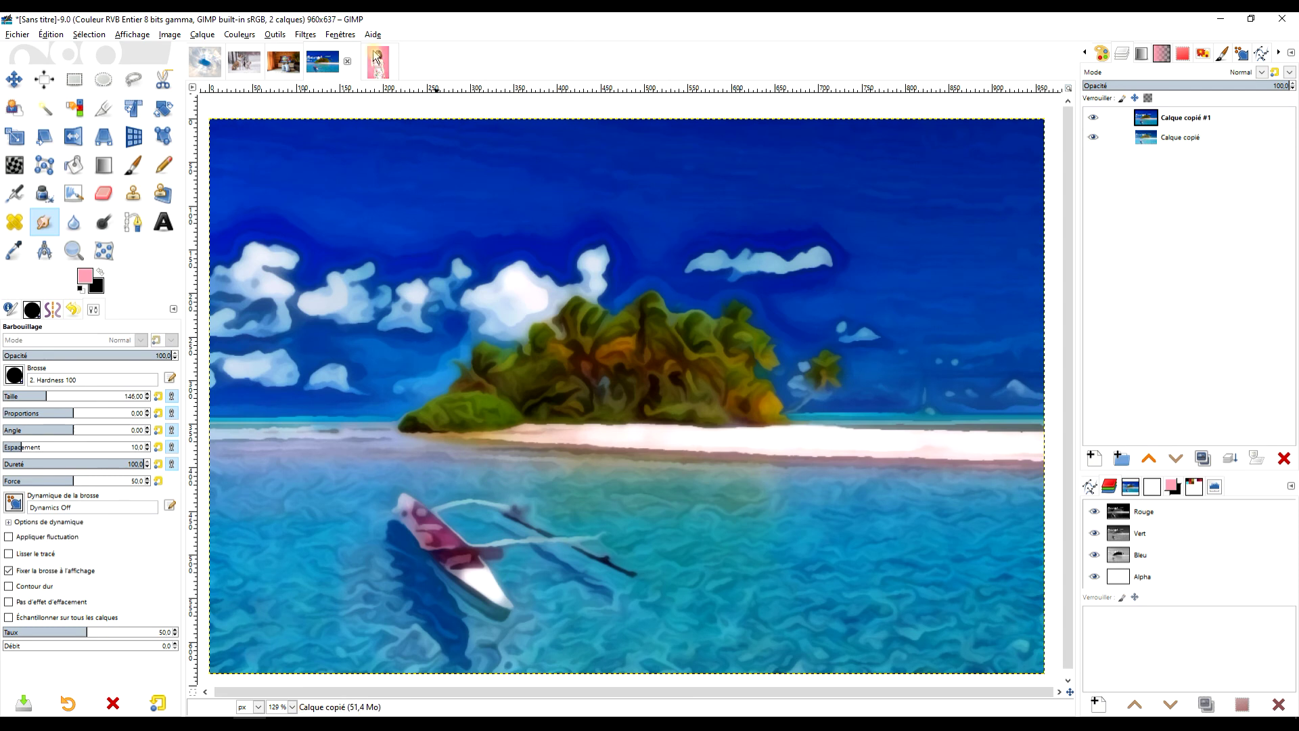
Step: Repeat the last G'MIC-Qt filter with the same parameters on the photo of two children watching television
click(289, 63)
click(305, 34)
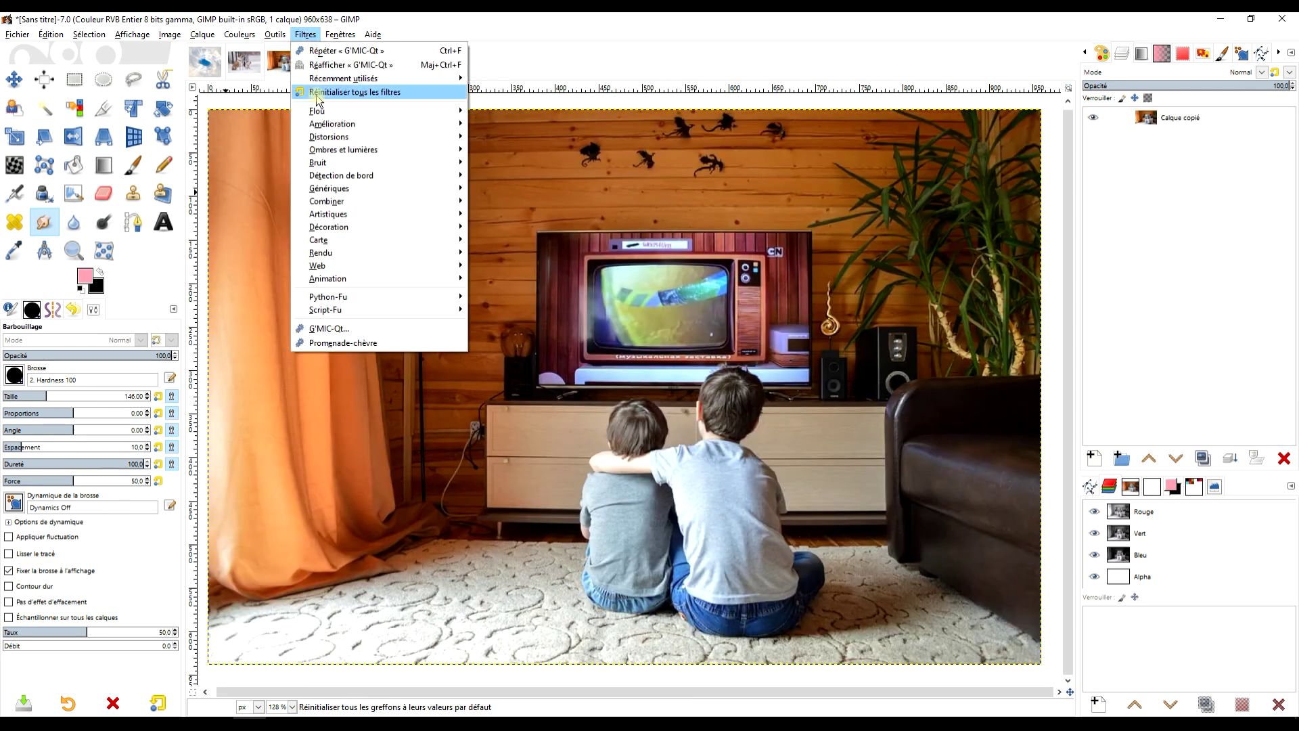
click(341, 54)
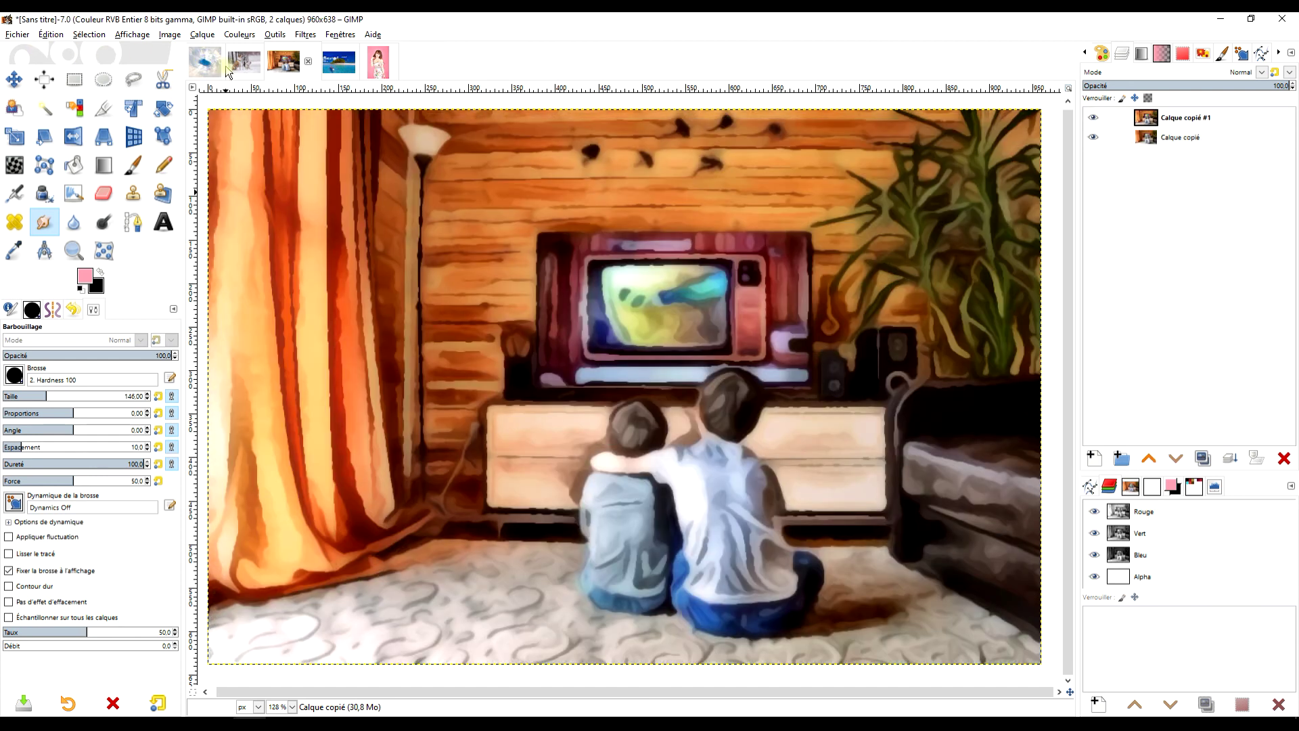
Step: Apply the same G'MIC-Qt filter settings to the photo of the two dogs in the snow
click(243, 62)
click(305, 35)
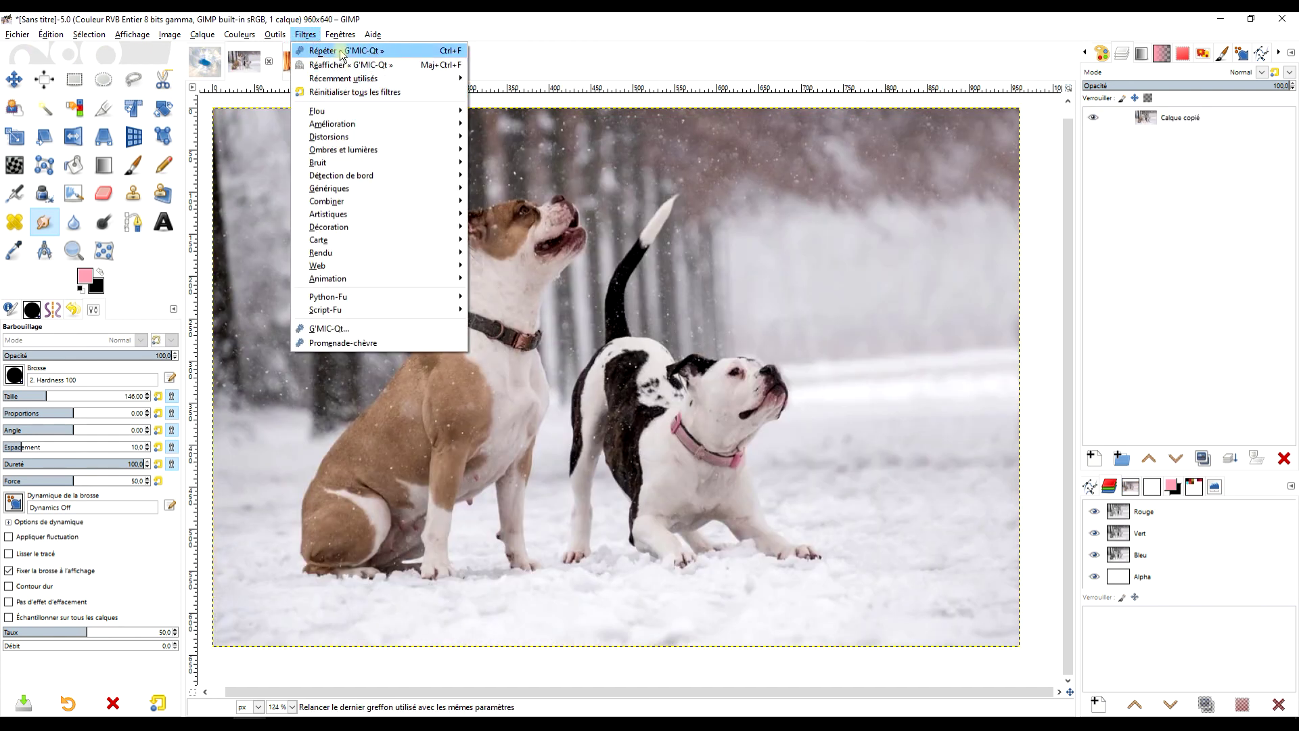
click(318, 50)
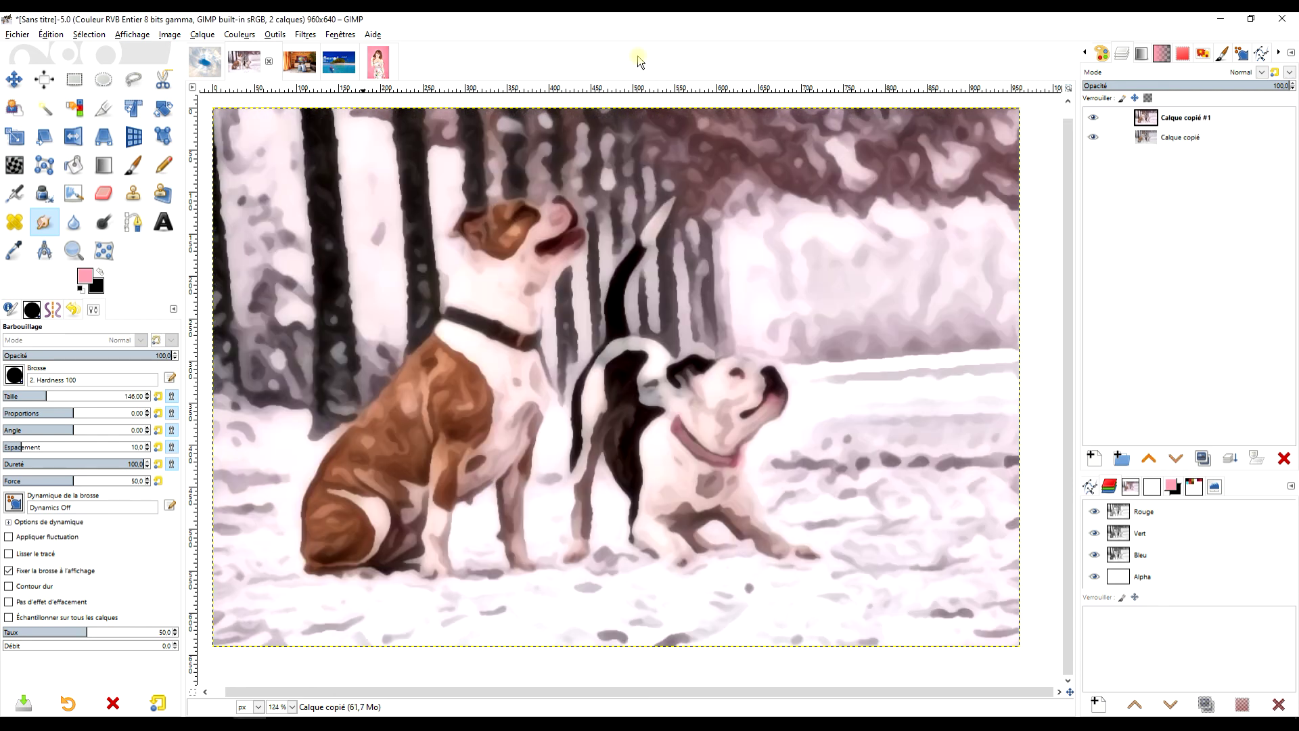
Step: Compare the dog, children and island paintings with their original photos by hiding and reshowing each filtered layer, and return to the portrait
click(1092, 119)
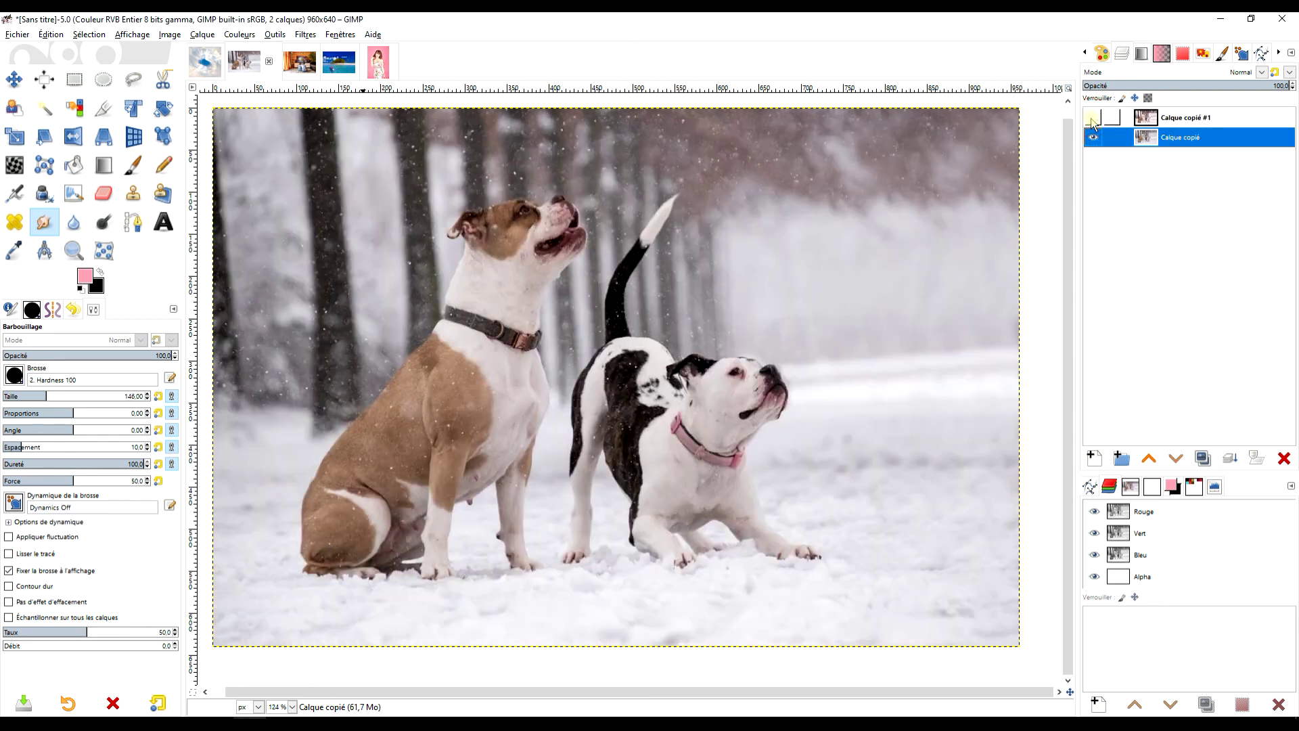
click(1093, 119)
click(289, 73)
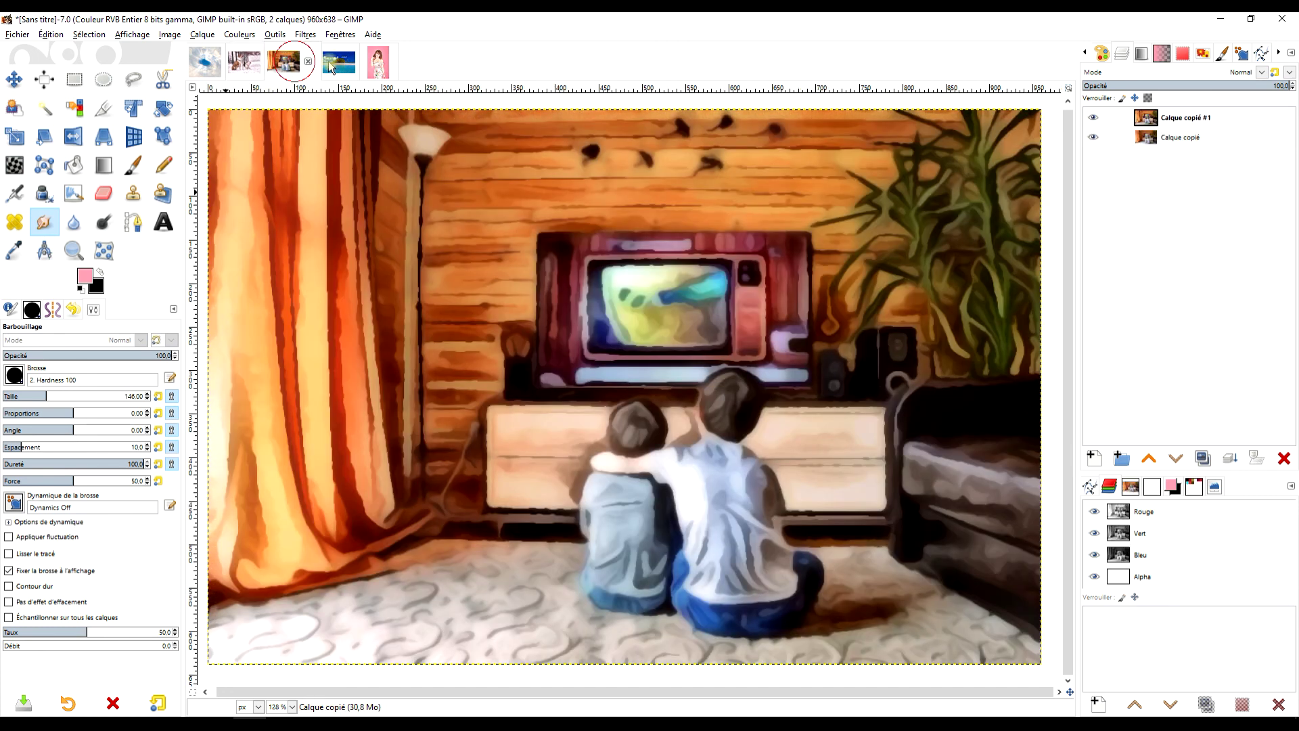
click(1094, 118)
click(1093, 118)
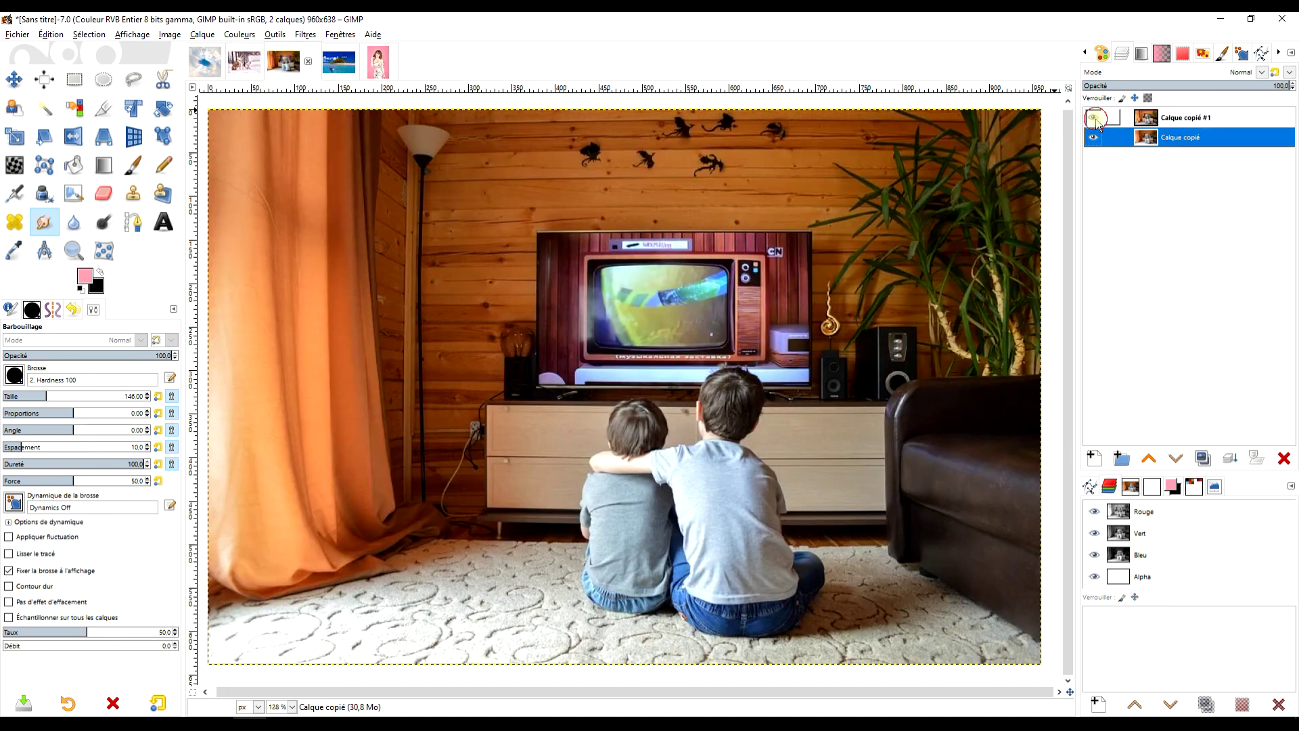
click(334, 73)
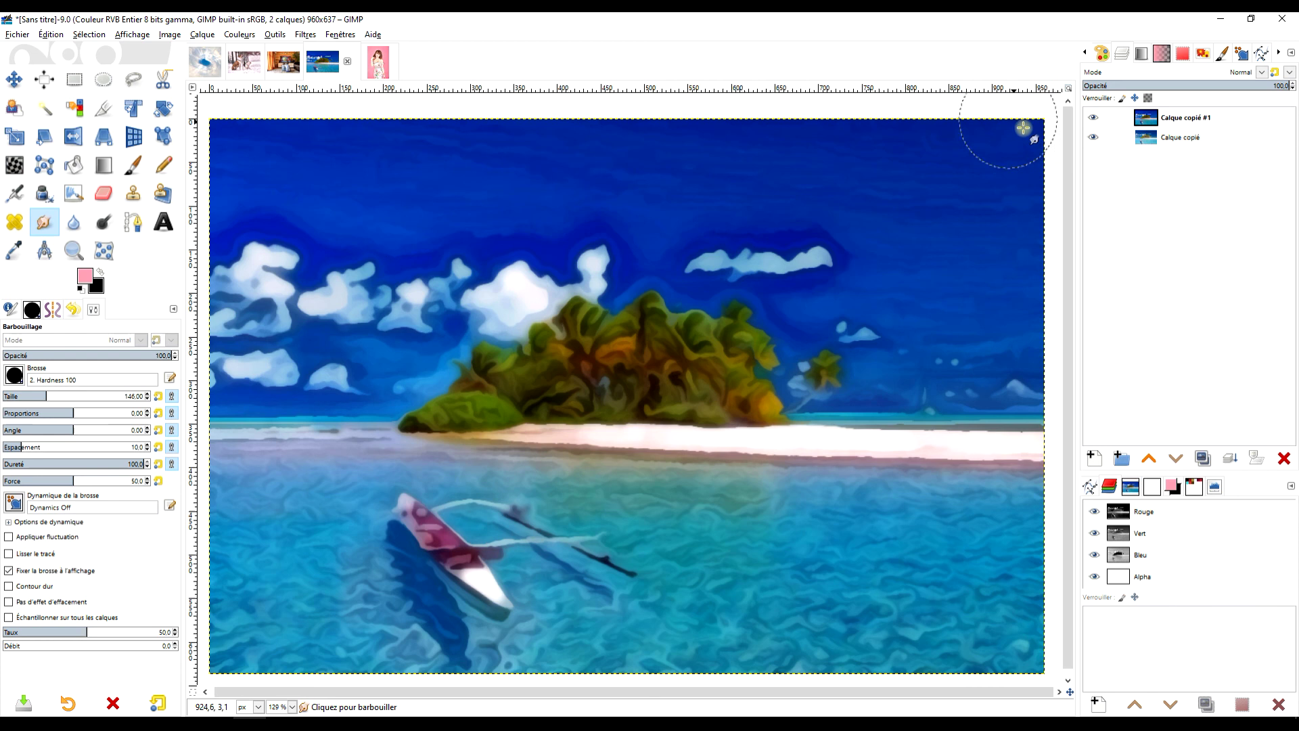
click(1094, 119)
click(1093, 119)
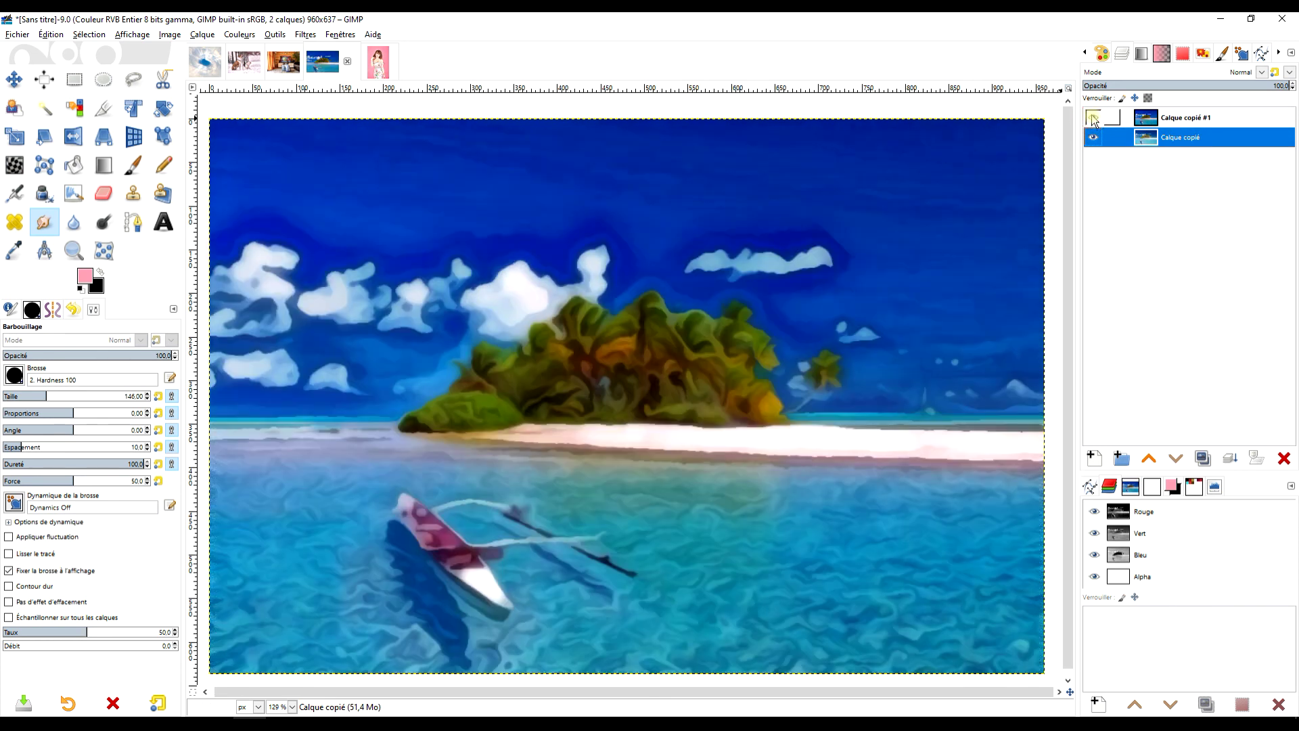
click(377, 61)
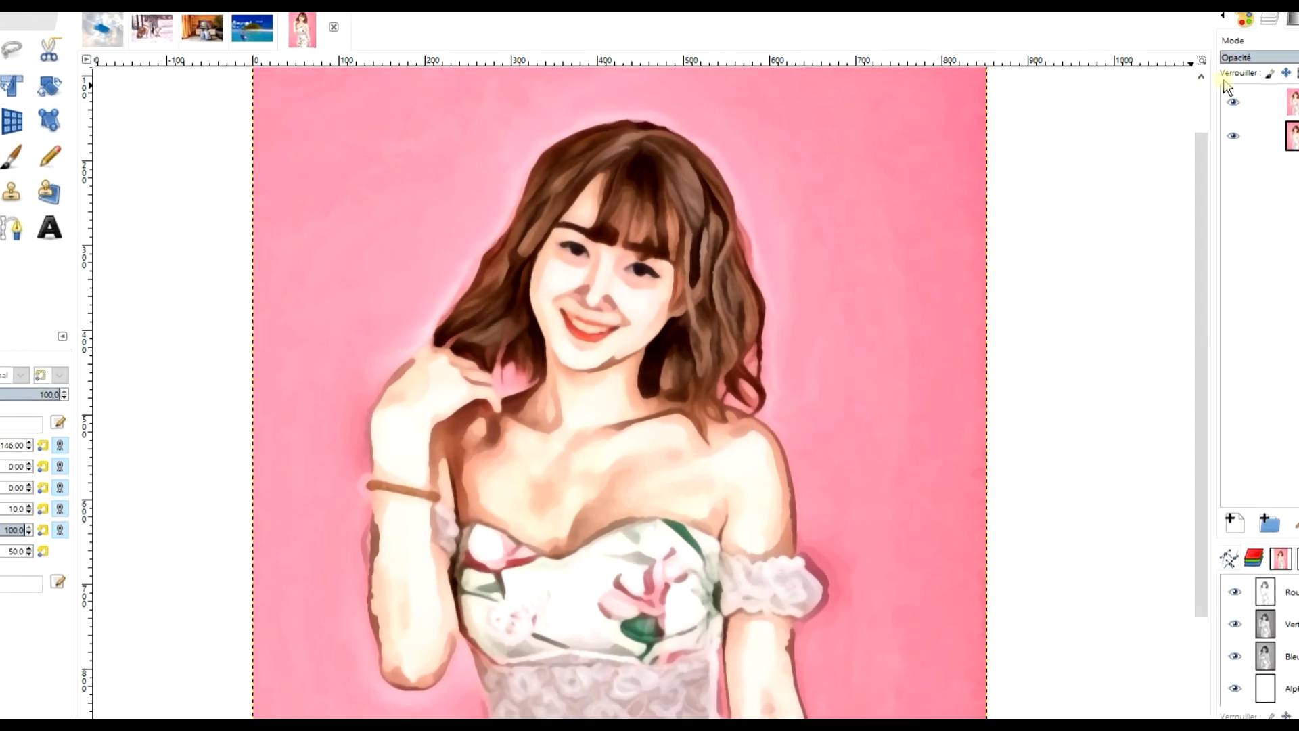